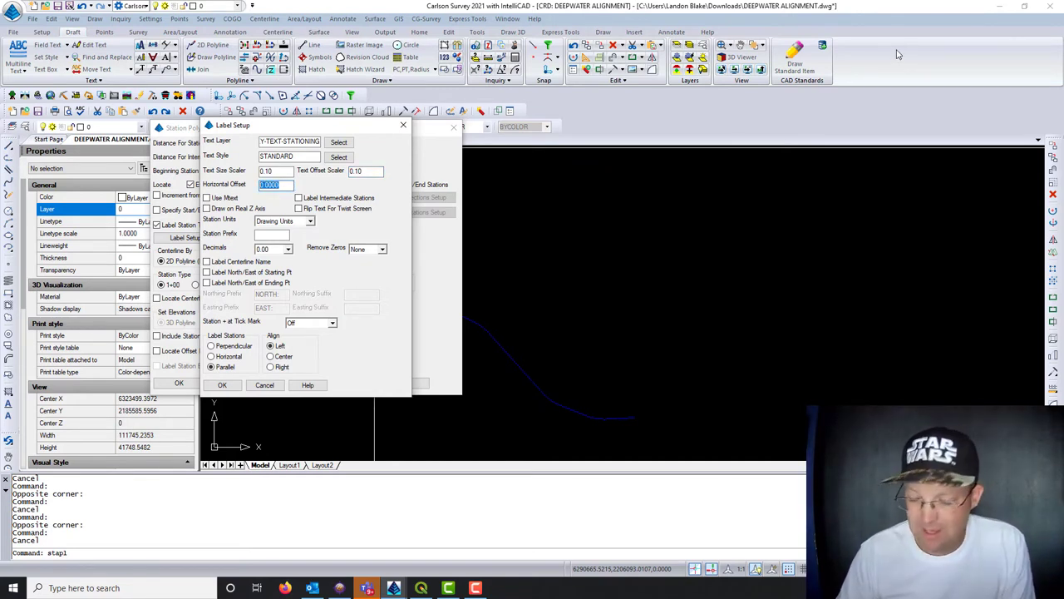
Step: Set horizontal offset 10, Mtext on, drawing units, prefix STA: and 0 decimals for station labels
text(10)
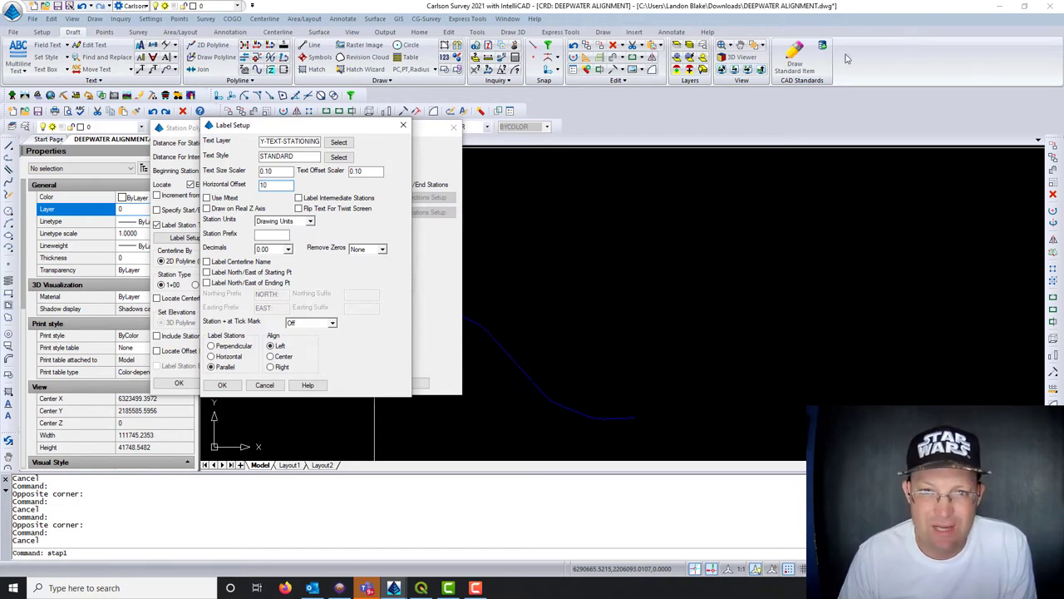
click(222, 199)
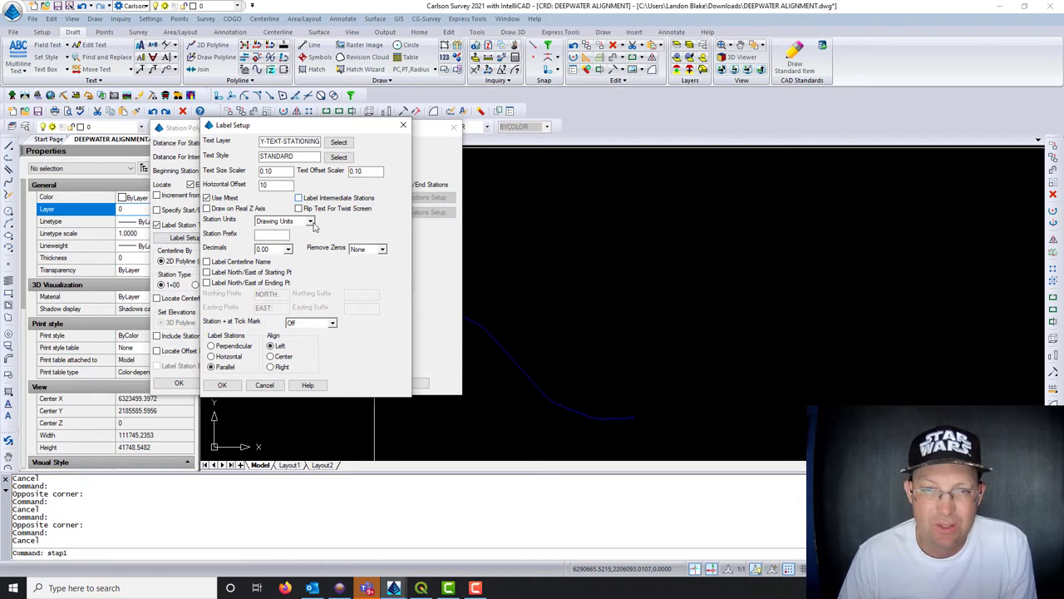
click(311, 224)
click(312, 225)
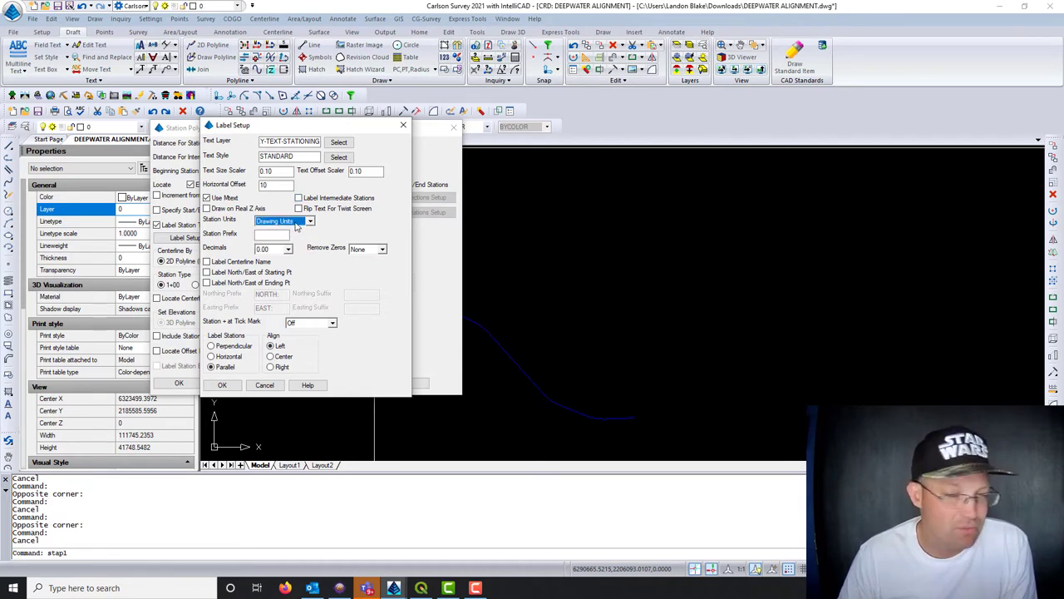
click(284, 235)
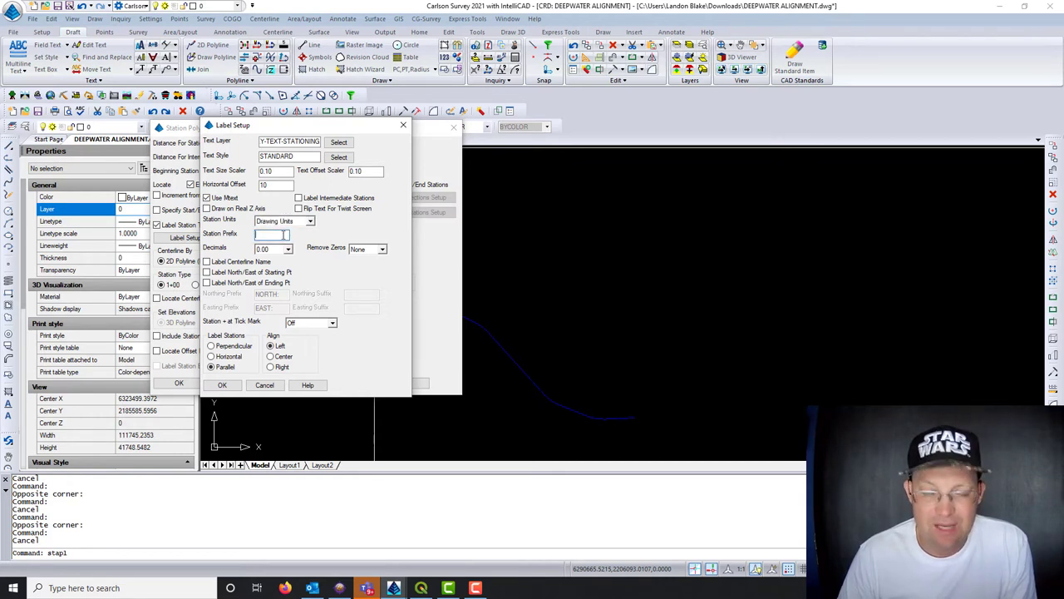
text(STA:)
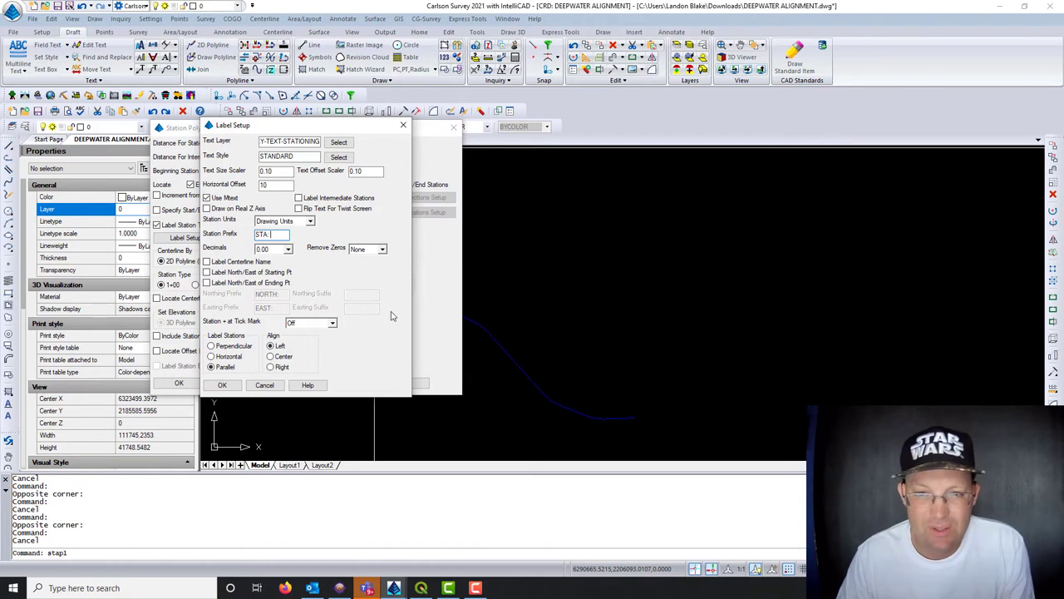
click(288, 248)
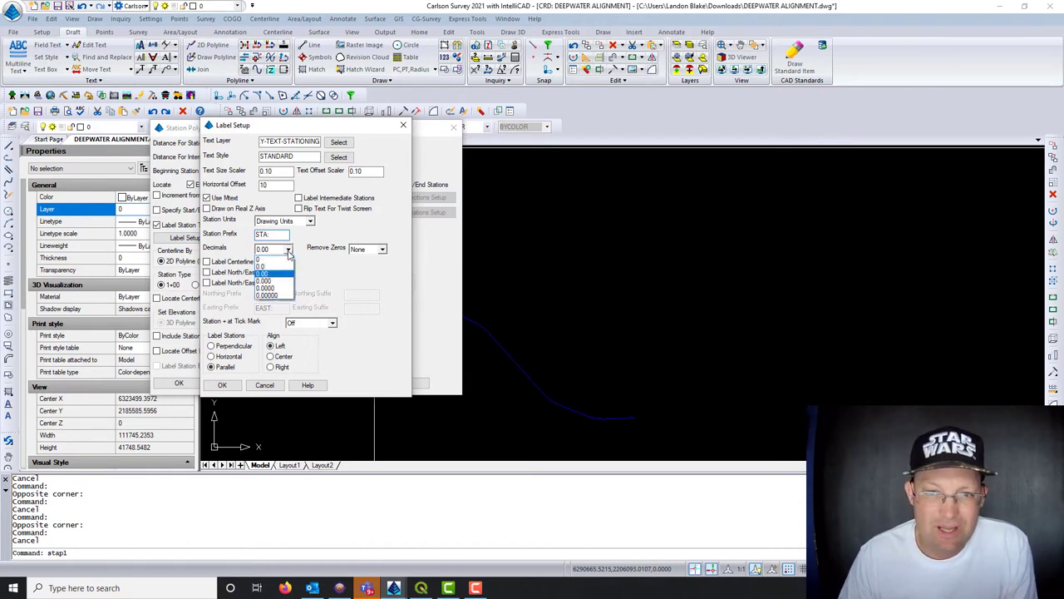
click(265, 258)
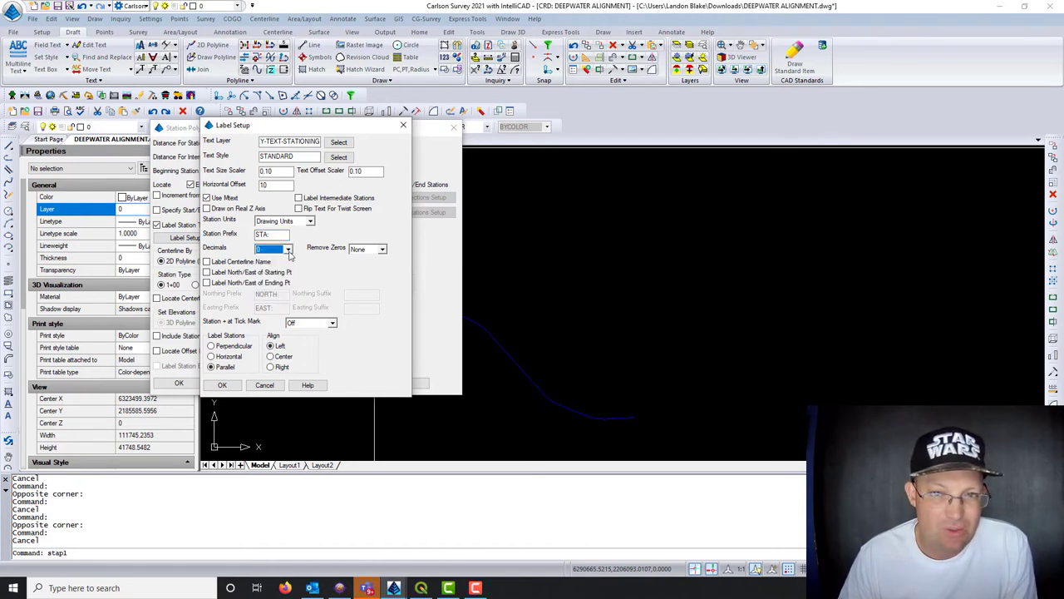
Step: Keep zero removal None, put the station plus 'On with +' at ticks, and label perpendicular
click(383, 250)
click(385, 253)
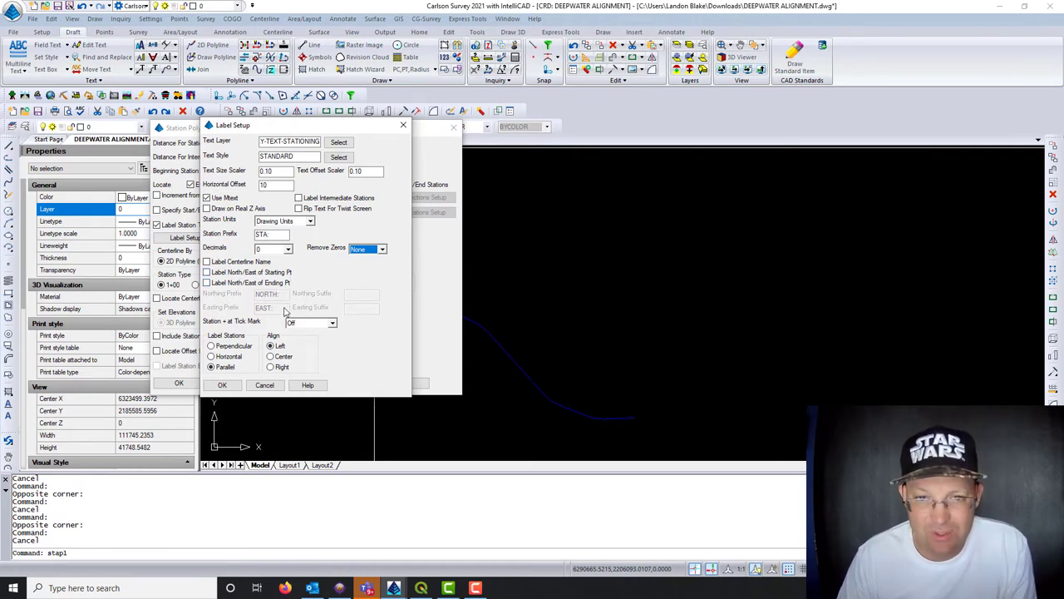
click(332, 323)
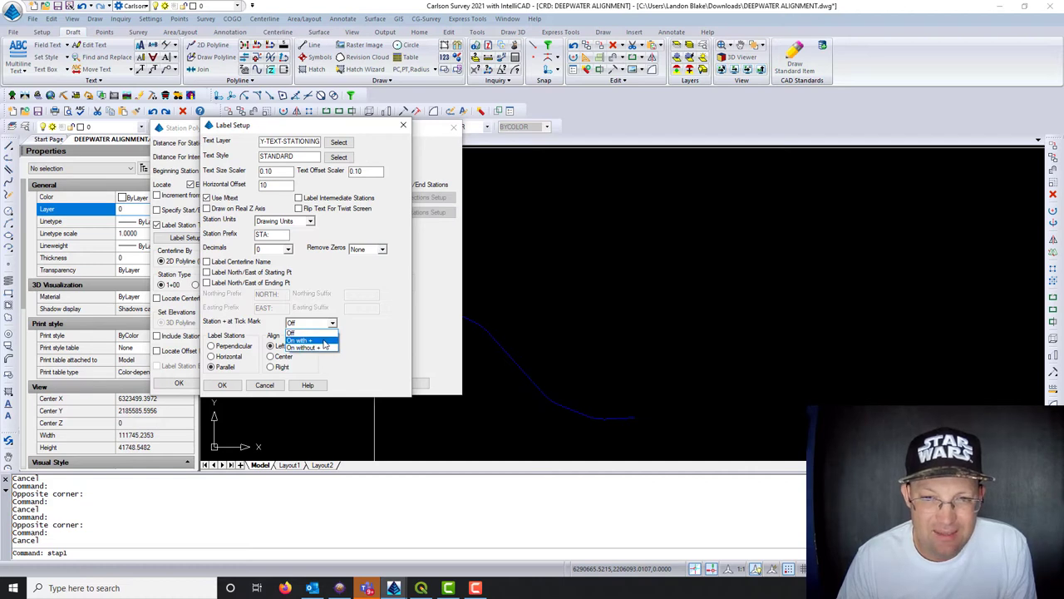
click(322, 341)
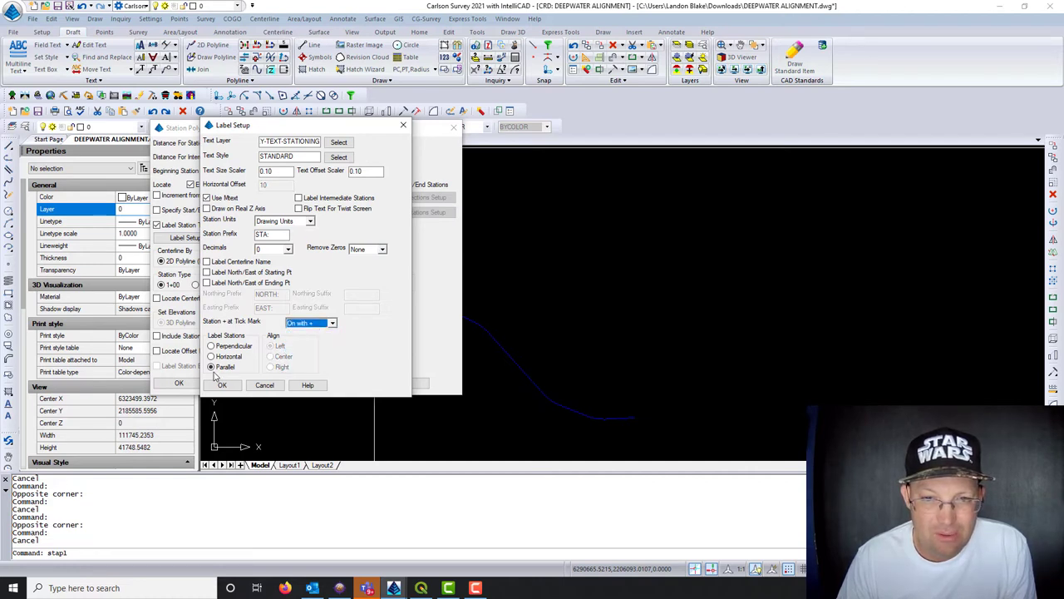
click(231, 347)
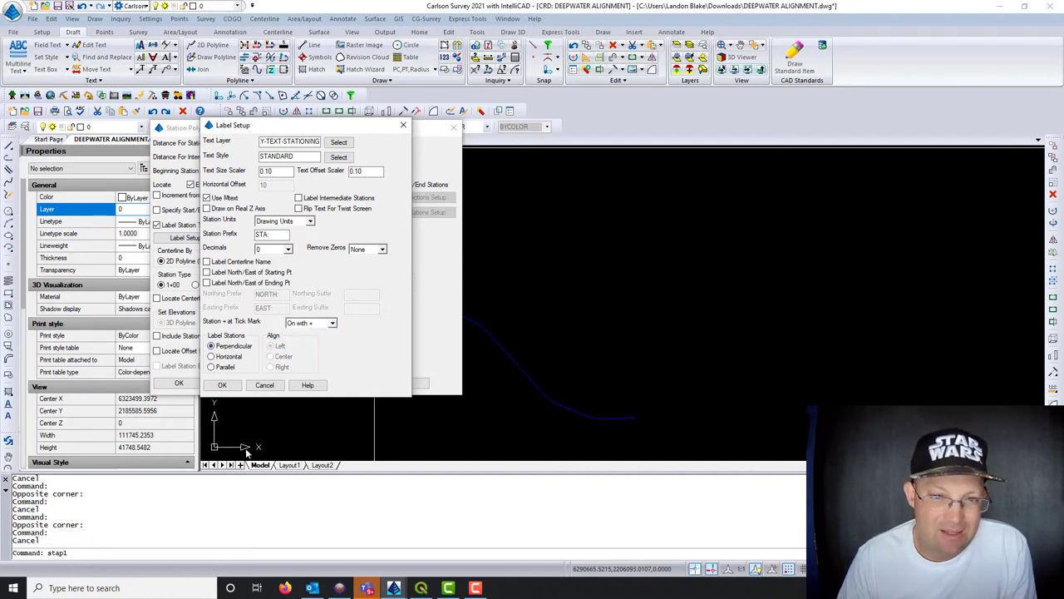
click(223, 385)
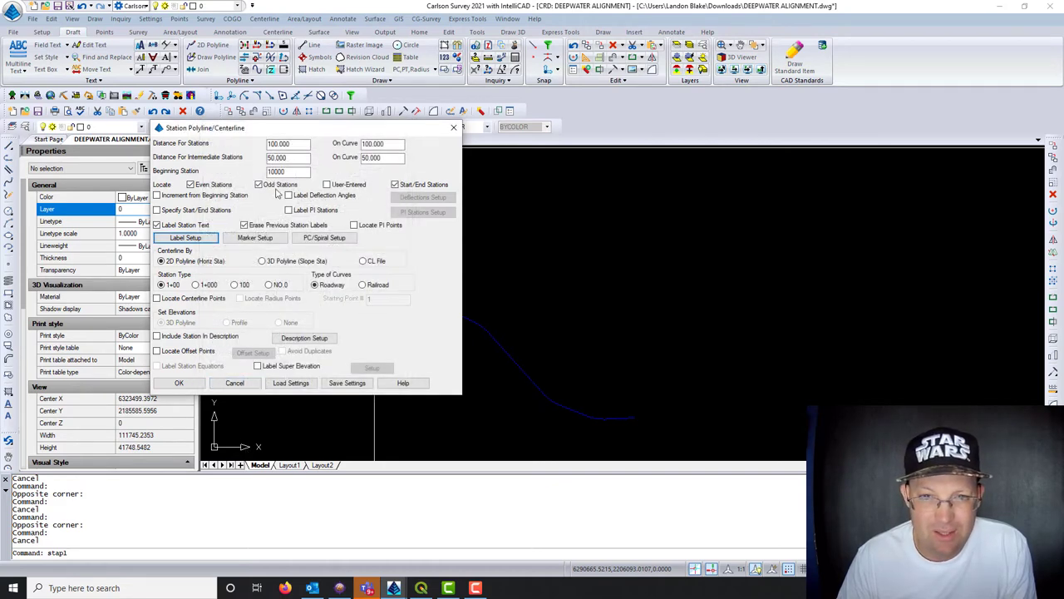
Step: Put station markers on SURVEY-SYMBOL-STATIONING with 0.10 main, intermediate and odd size scalers, half-size off
click(255, 238)
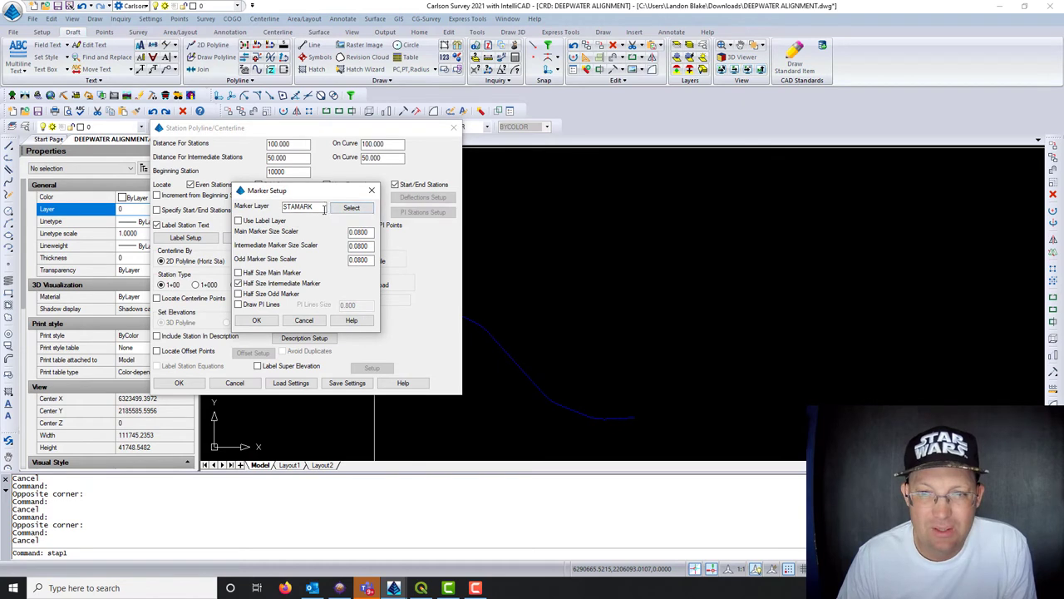
text(SURVEY)
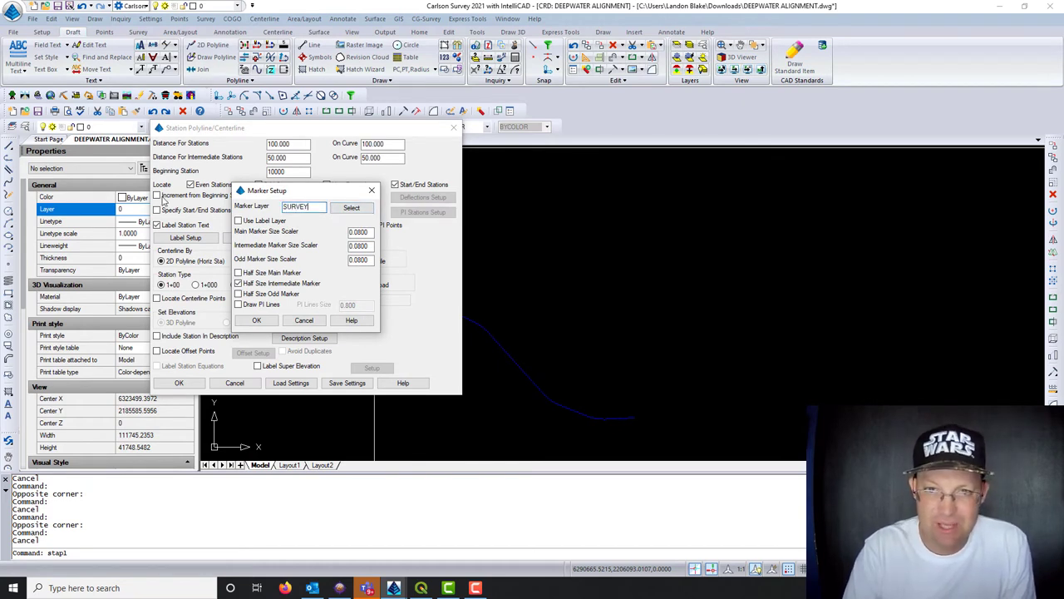
text(-)
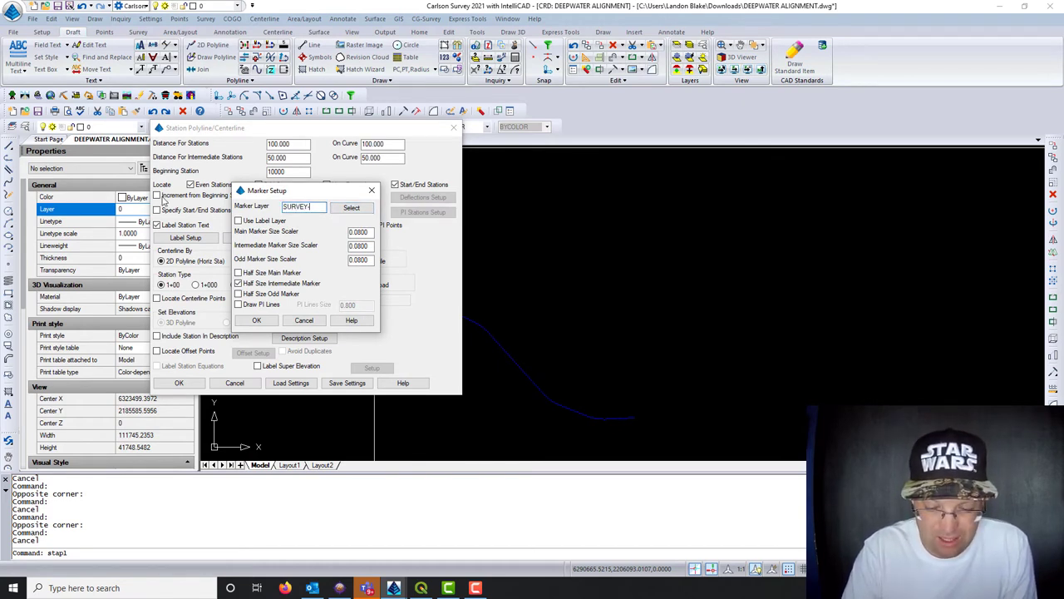
text(SYMBOL)
text(-STATIONING)
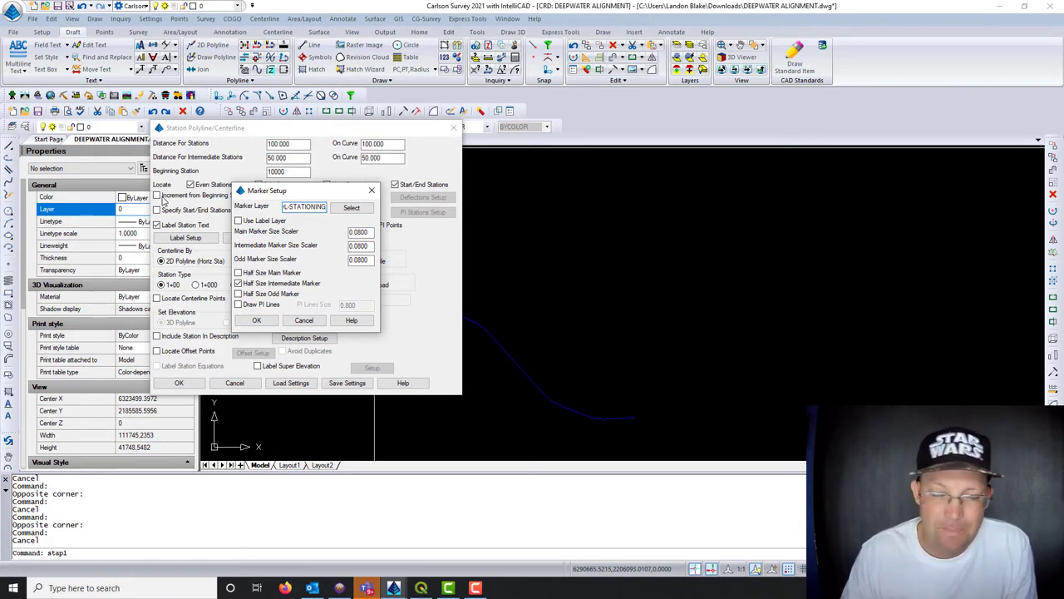
double_click(372, 234)
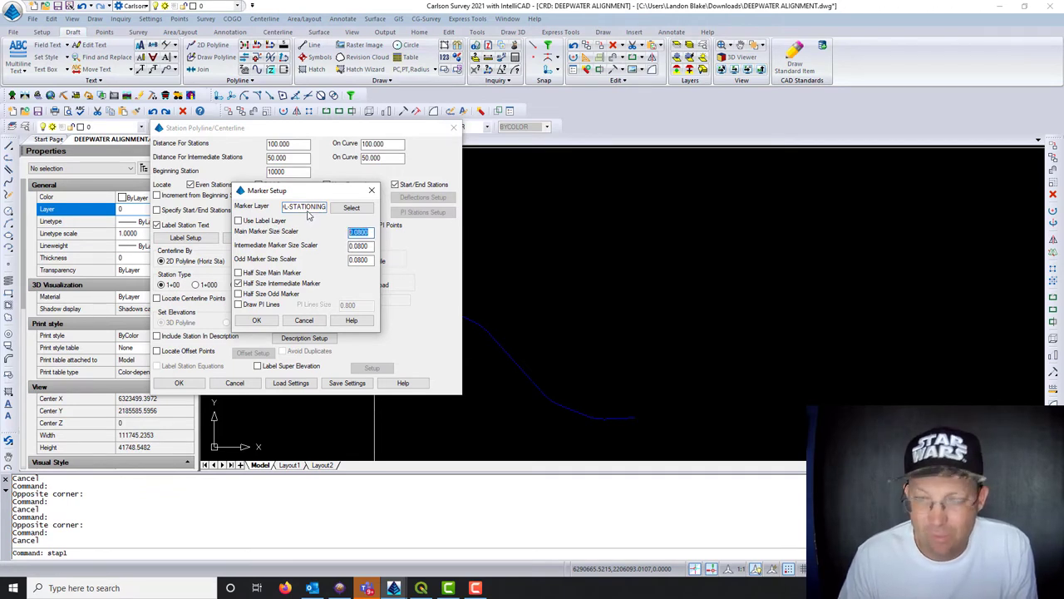
text(0.10)
key(Tab)
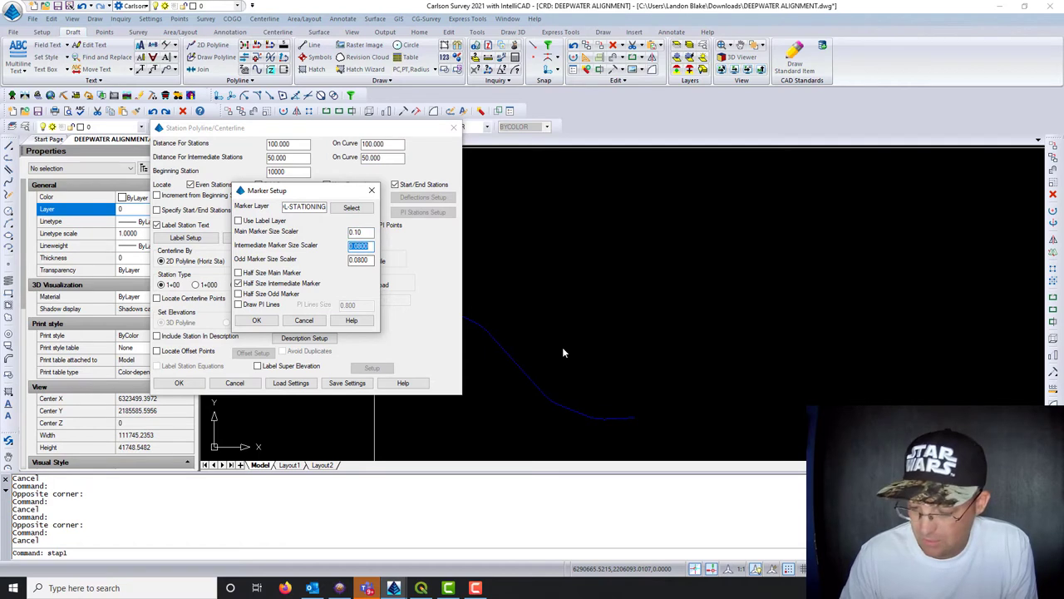
text(0.1)
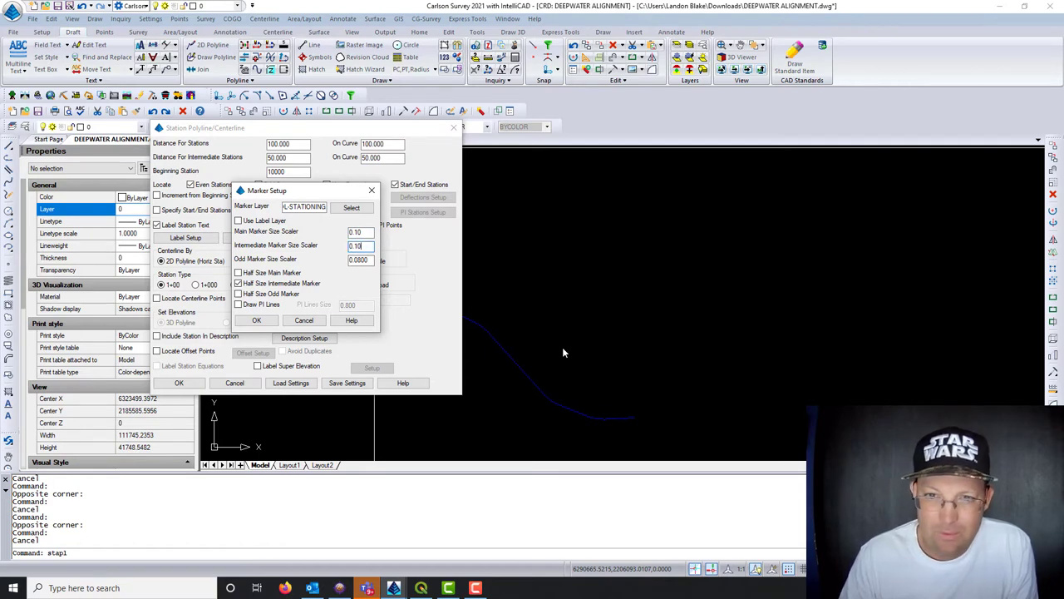
key(Tab)
text(0.)
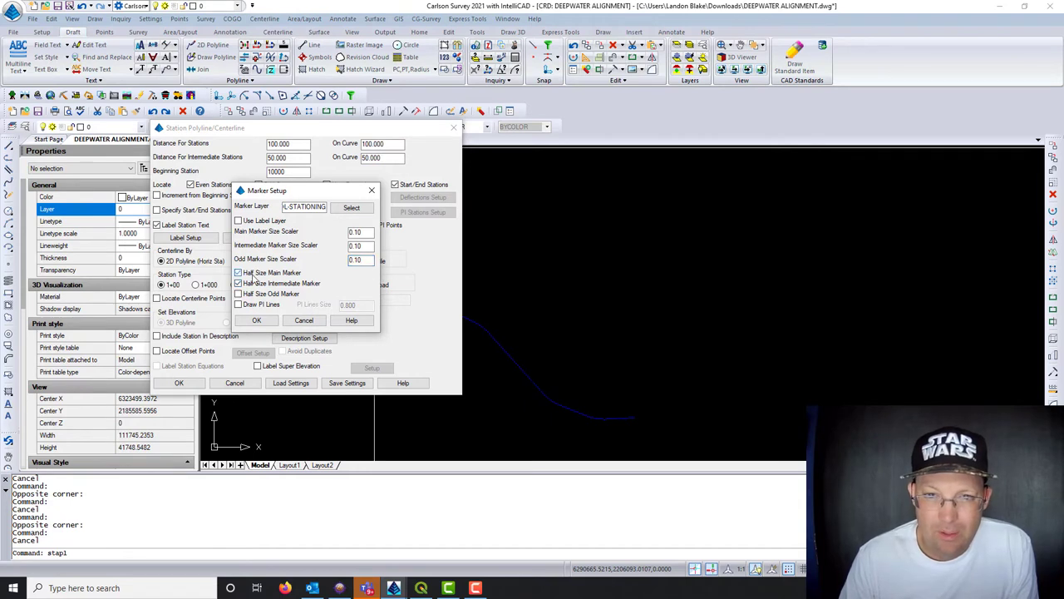
click(294, 284)
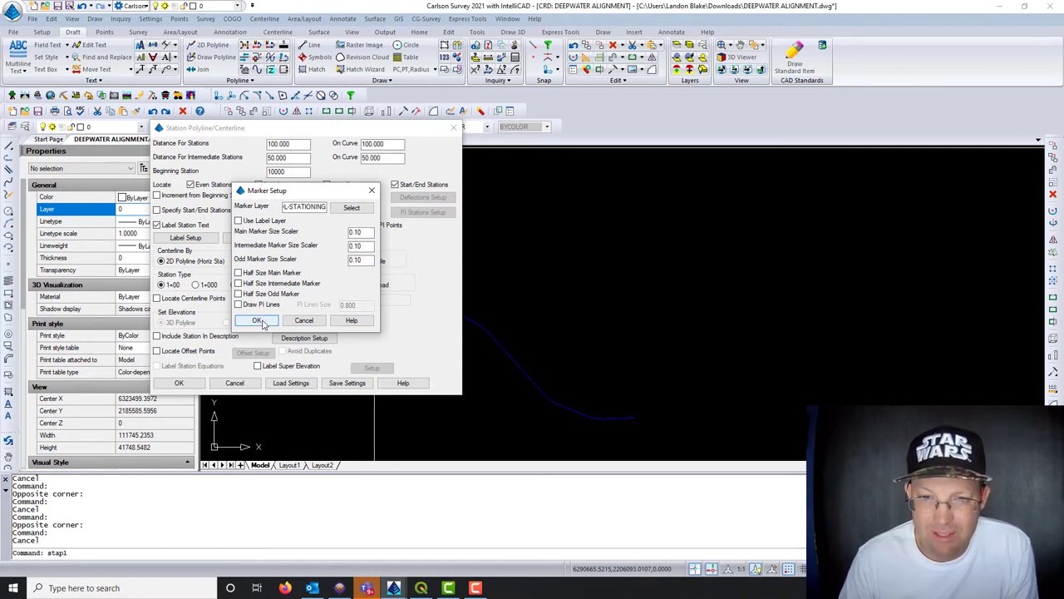
click(258, 321)
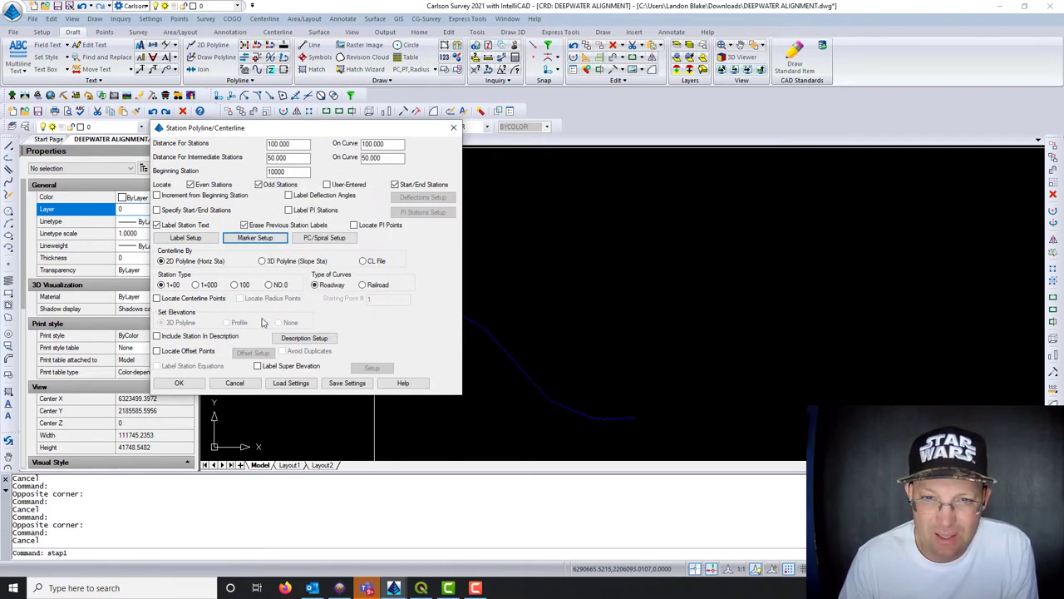
Step: Turn off spiral point labels and draw PC/PT symbols at size 0.10, keeping the PC and PT prefixes
click(316, 238)
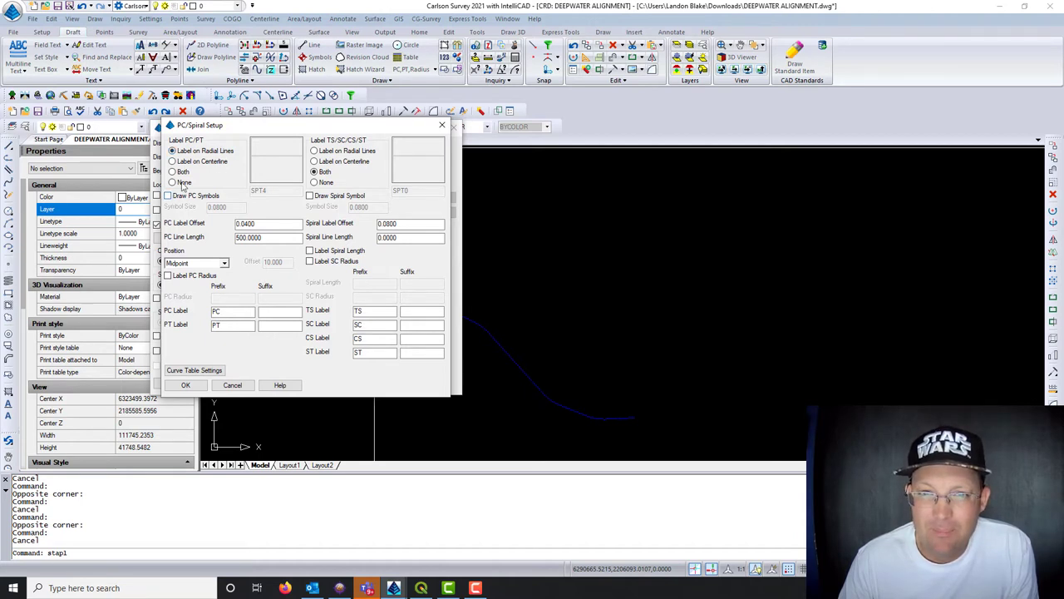
click(324, 183)
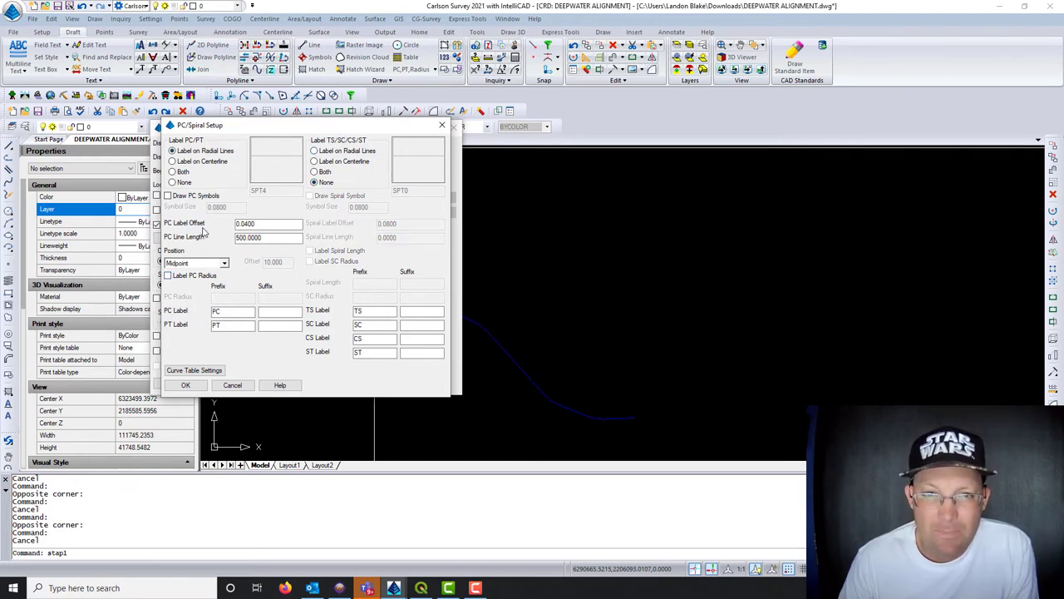
click(167, 195)
double_click(224, 207)
text(1)
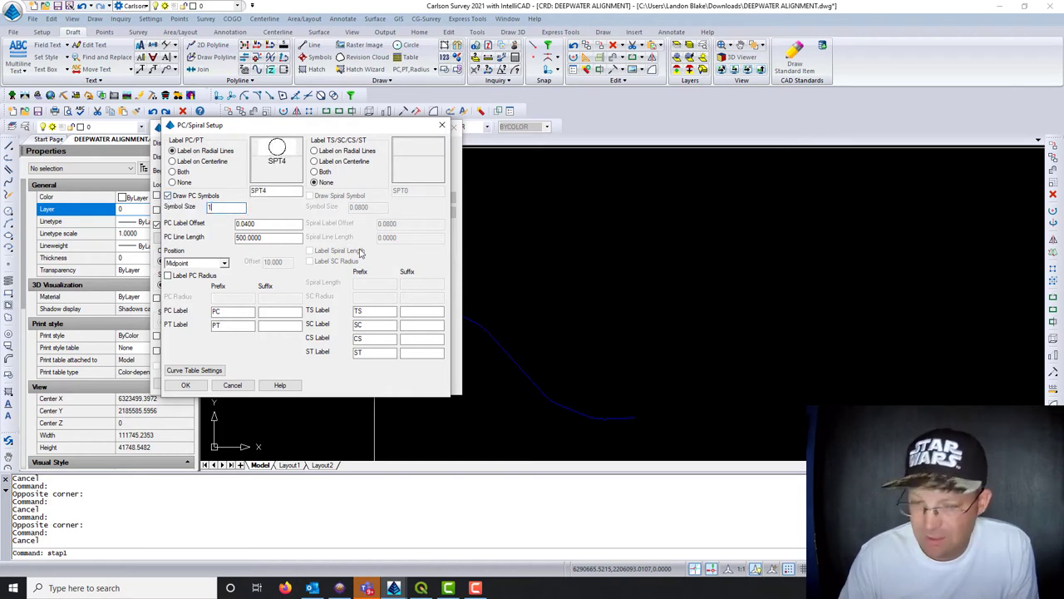
text(0.10)
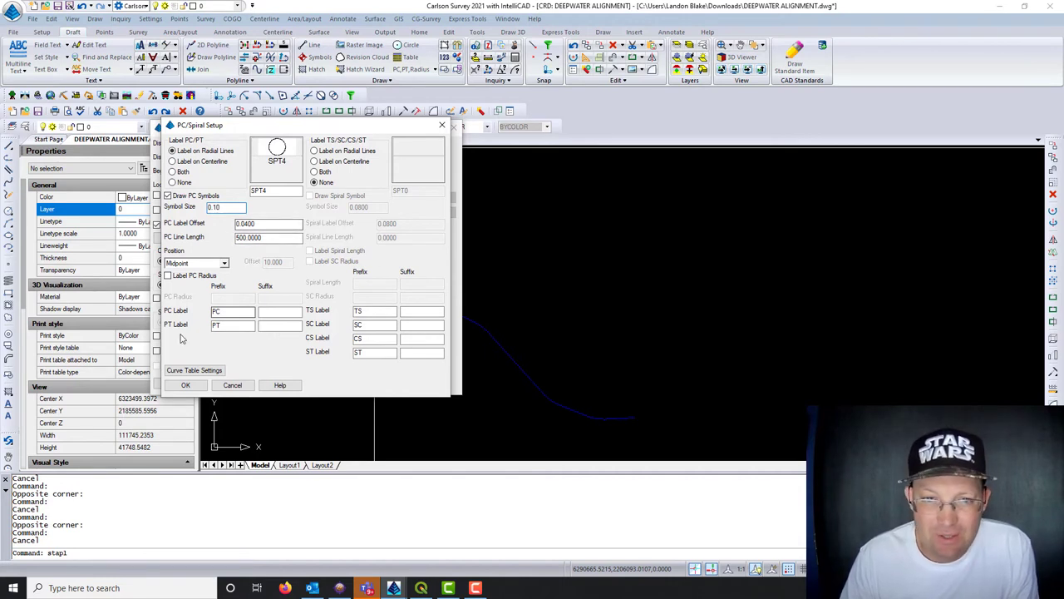
click(239, 312)
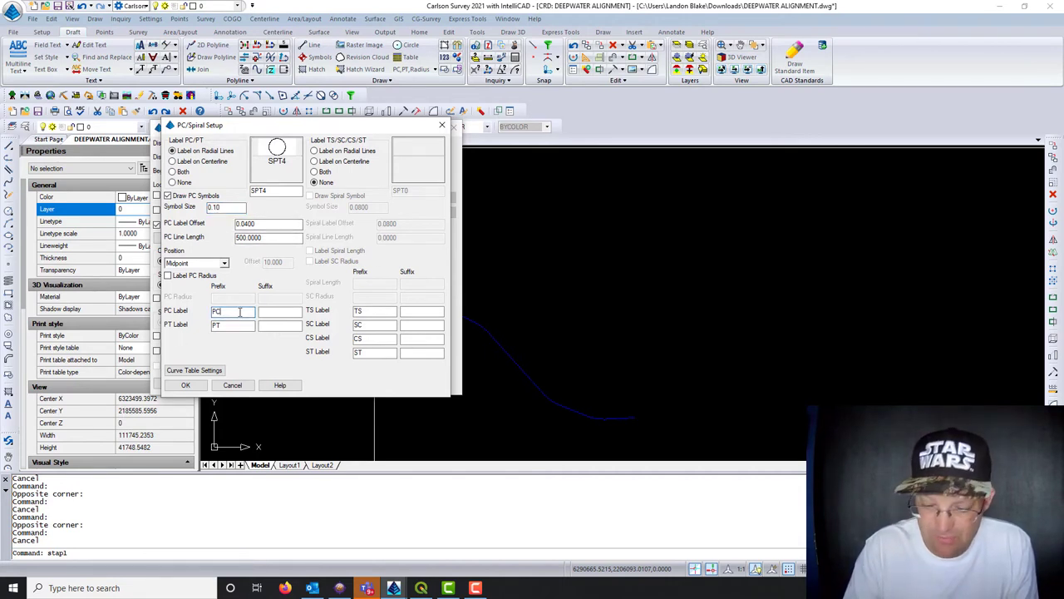
click(241, 325)
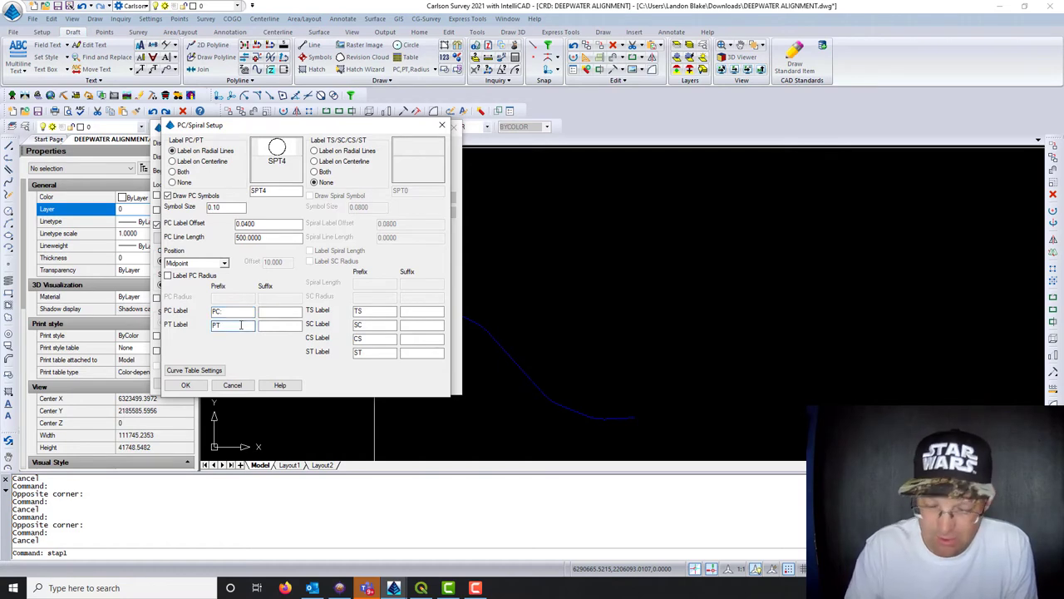
click(183, 387)
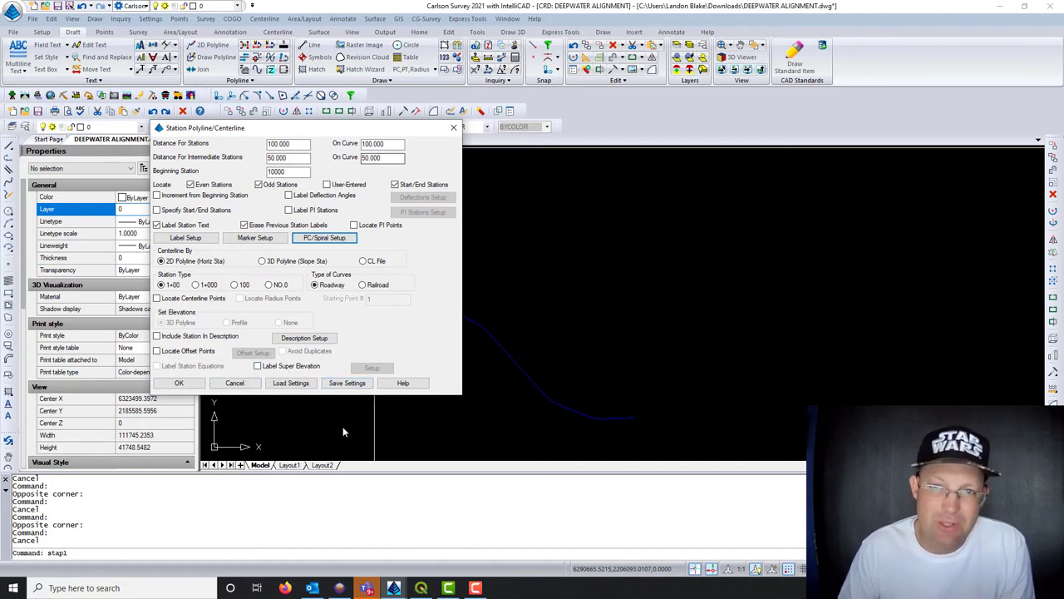
Step: Save the stationing settings to a file named SLM and run the stationing
click(341, 383)
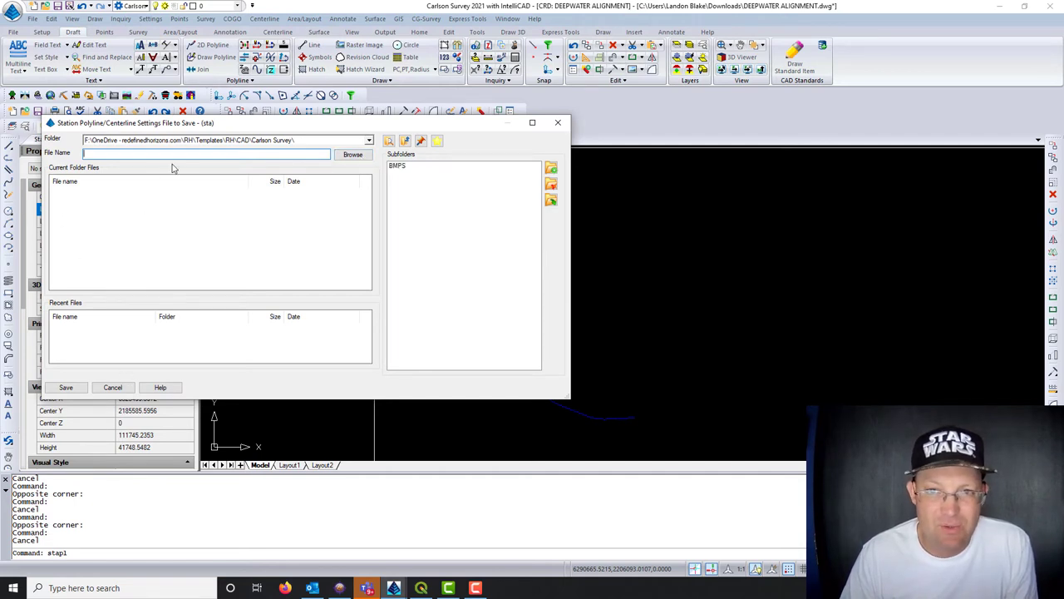
text(ST)
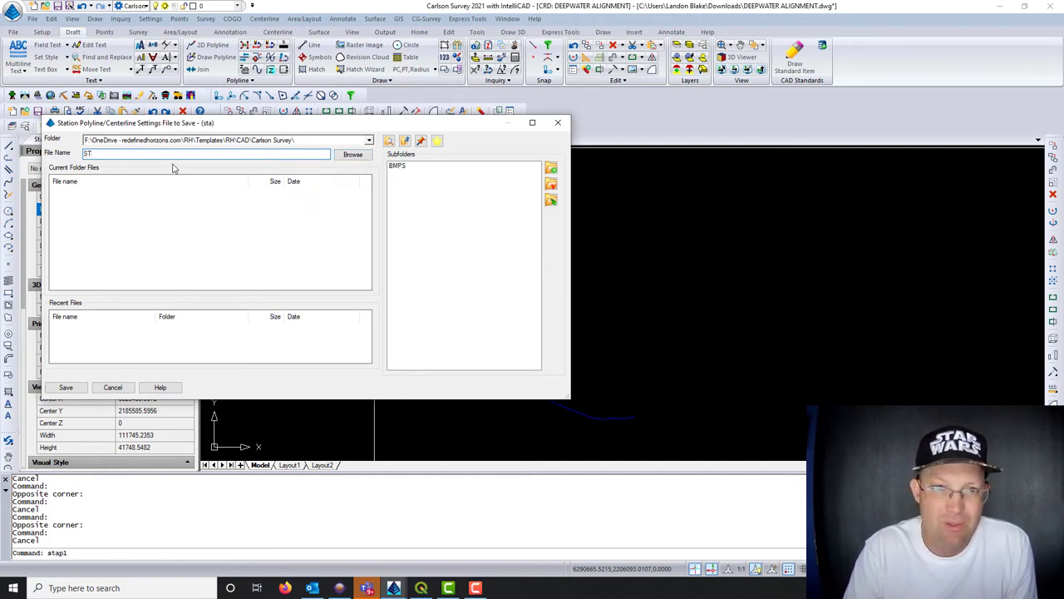
text(ATIONING LABE)
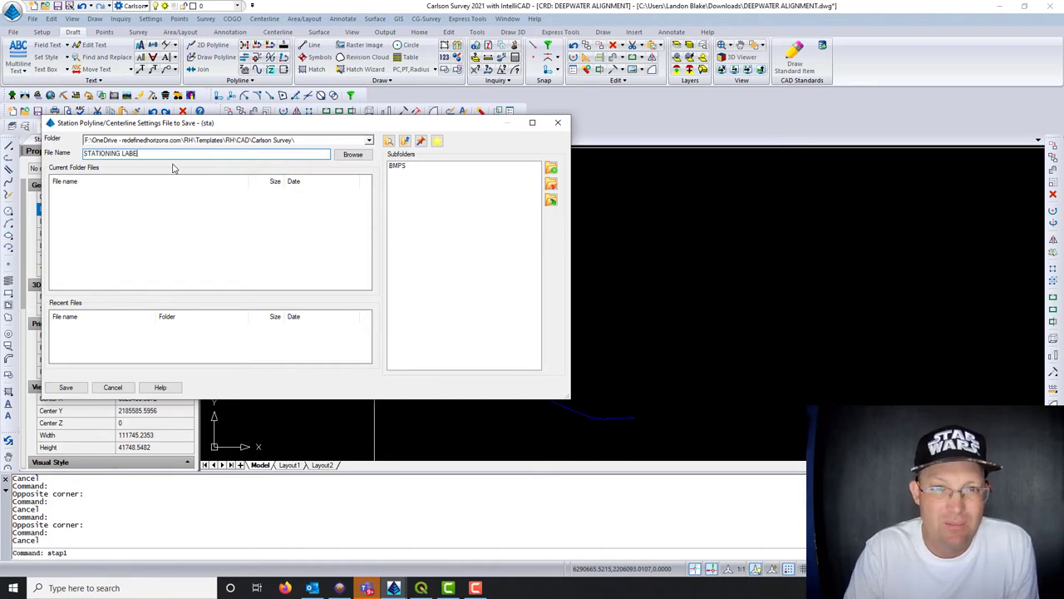
key(BackSpace)
key(BackSpace)
key(BackSpace)
key(BackSpace)
key(BackSpace)
key(BackSpace)
key(BackSpace)
key(BackSpace)
key(BackSpace)
key(BackSpace)
key(BackSpace)
key(BackSpace)
key(BackSpace)
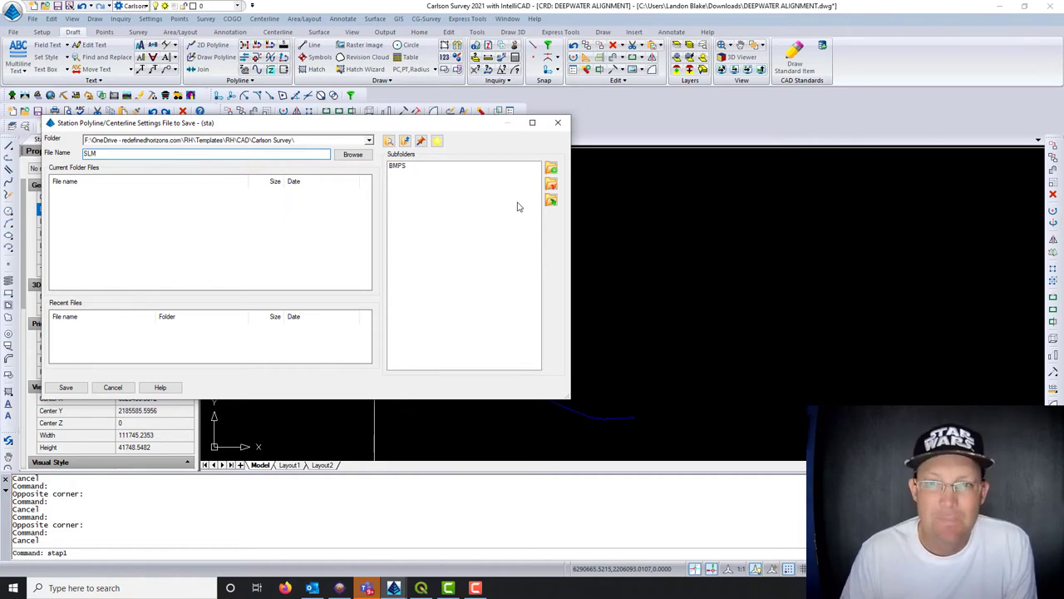
click(66, 388)
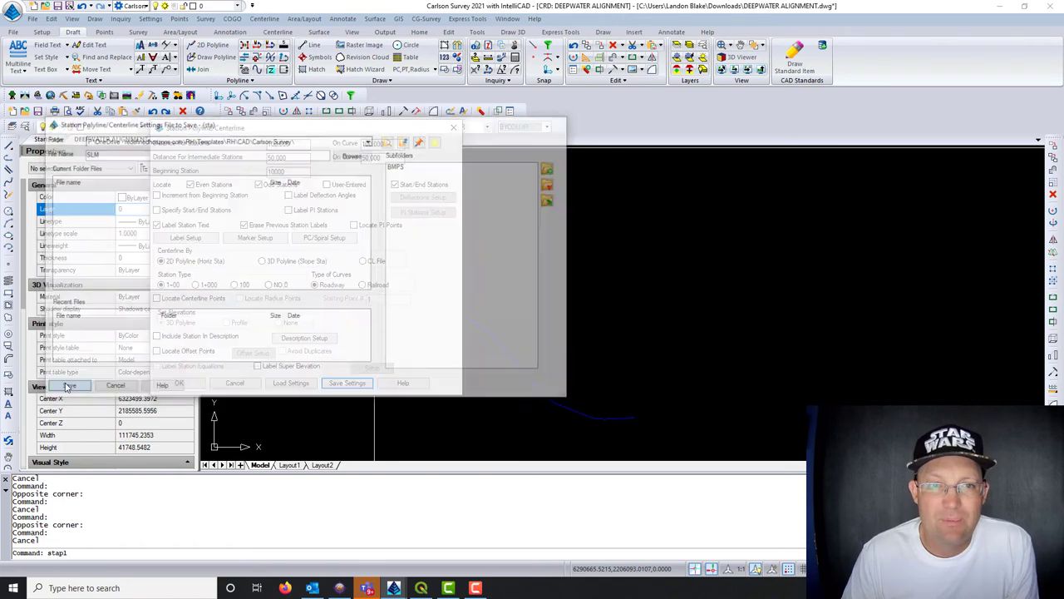
click(178, 383)
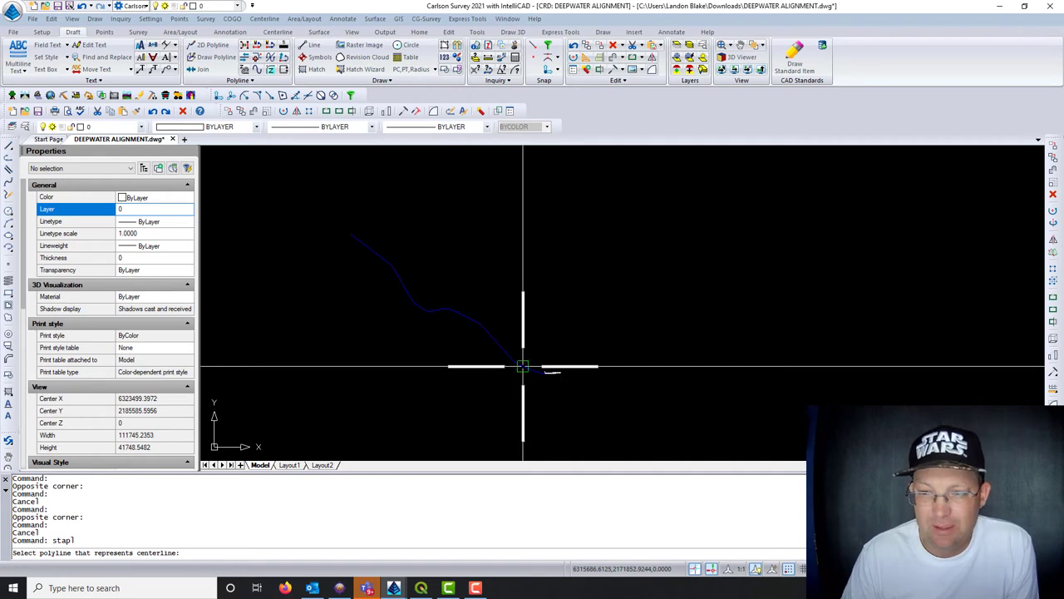
Step: Pick the alignment as centerline and review the new labels from station 123+00 to 163+00
click(522, 366)
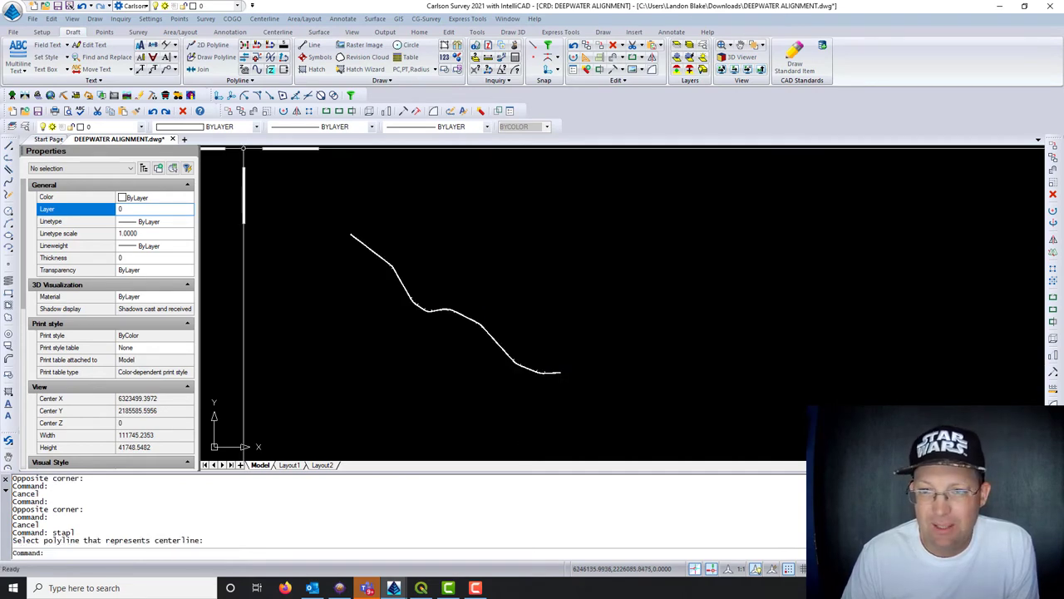
scroll(526, 366, up, 15)
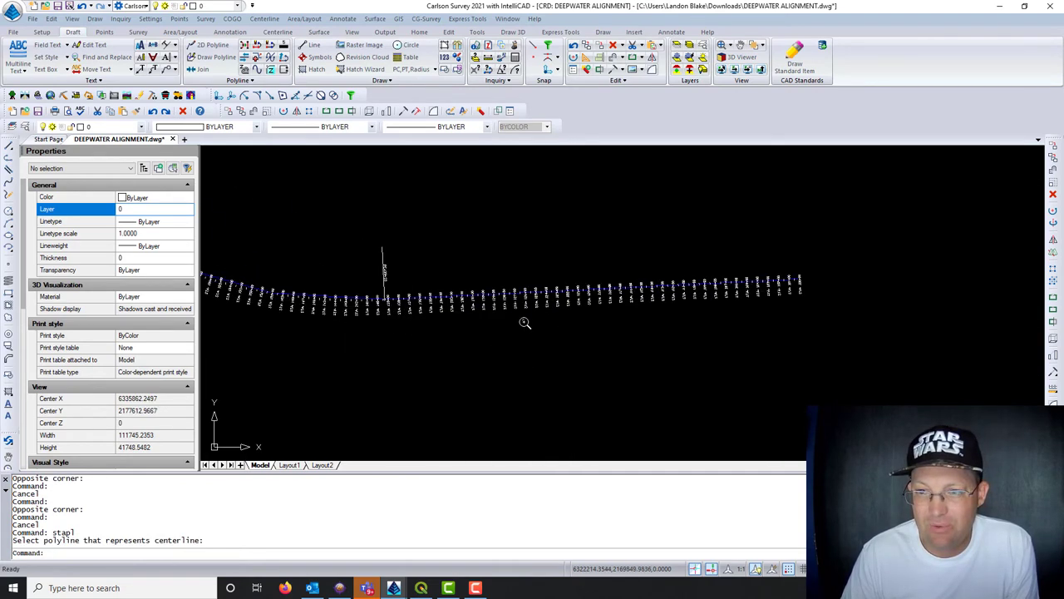
mouse_move(370, 295)
middle_down()
mouse_move(435, 296)
mouse_move(357, 297)
mouse_move(463, 297)
mouse_move(322, 311)
middle_up()
mouse_move(368, 357)
middle_down()
mouse_move(731, 332)
mouse_move(725, 393)
middle_up()
scroll(390, 366, down, 5)
middle_drag(339, 365, 659, 360)
scroll(660, 360, up, 5)
mouse_move(305, 242)
middle_down()
mouse_move(416, 332)
mouse_move(504, 432)
mouse_move(414, 269)
middle_up()
scroll(657, 316, down, 3)
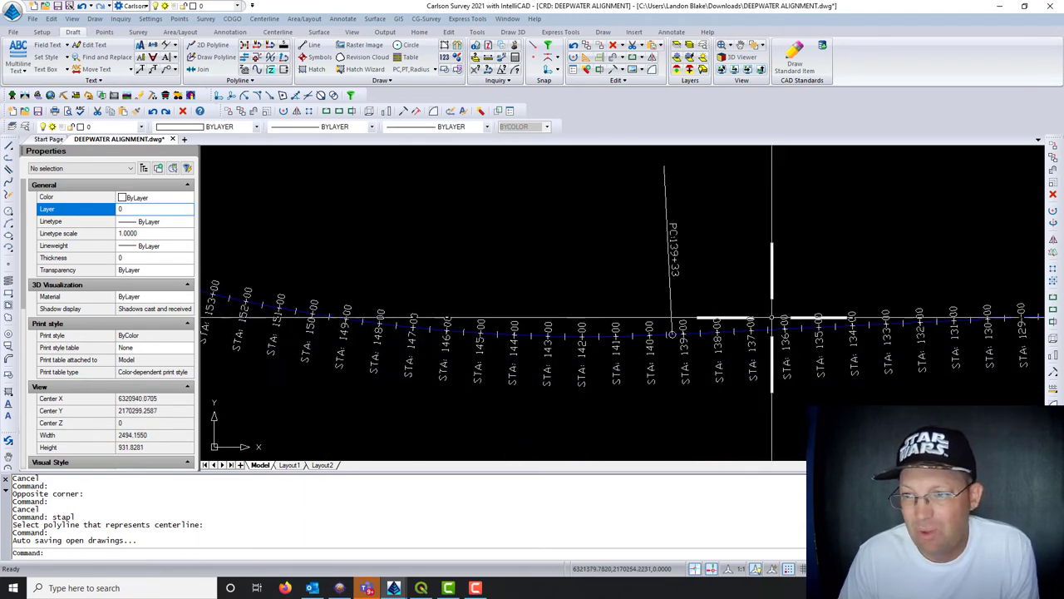
scroll(675, 321, up, 4)
scroll(610, 335, down, 1)
scroll(986, 297, up, 3)
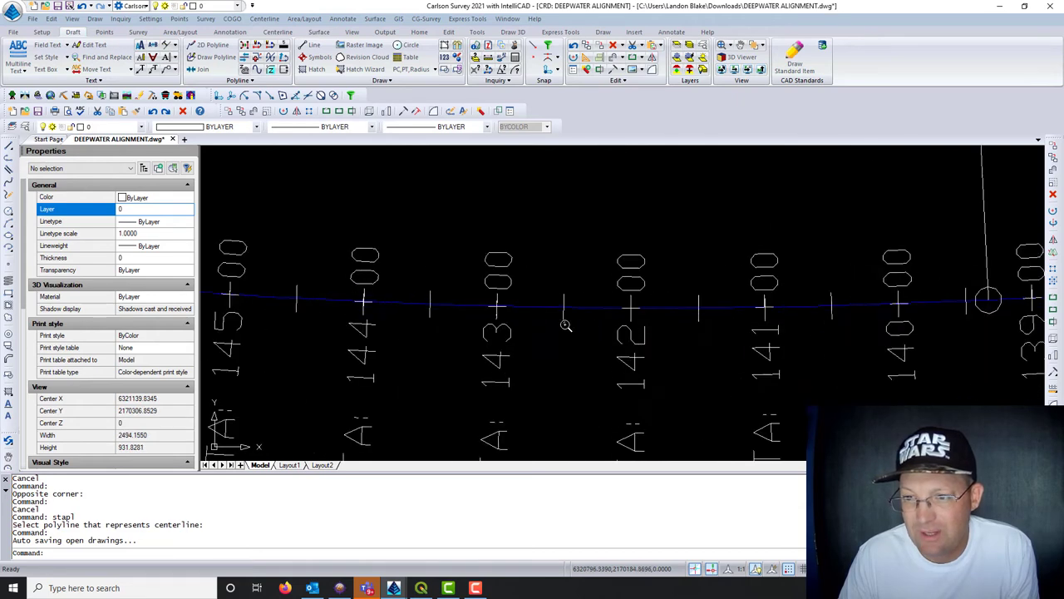
Step: Select station ticks and the small PC symbol near station 153+00 to inspect them
click(574, 316)
click(527, 293)
key(Escape)
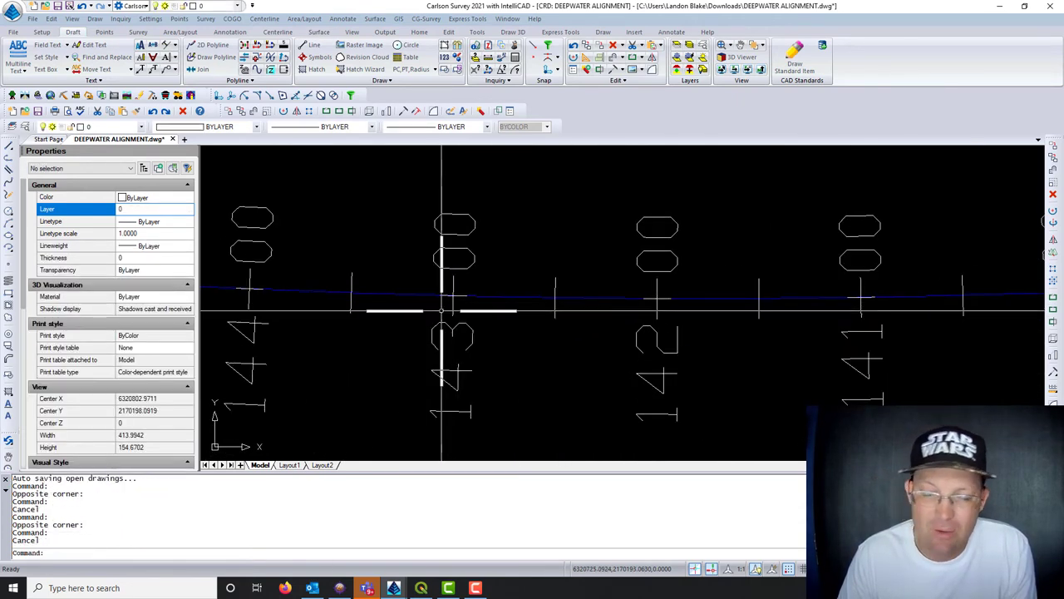
scroll(525, 291, down, 3)
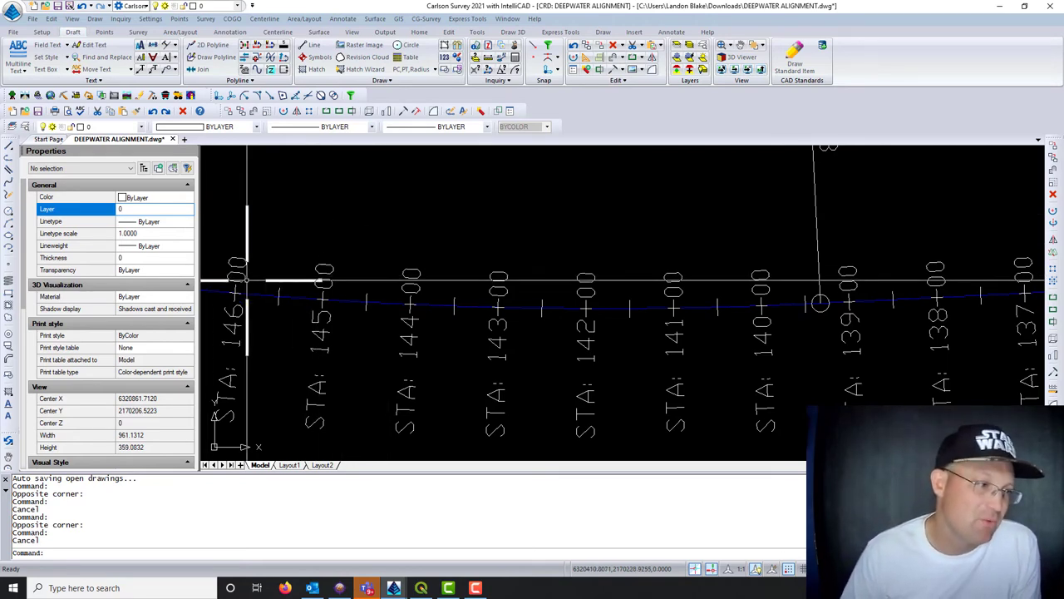
scroll(616, 344, down, 3)
scroll(349, 333, up, 3)
click(372, 283)
click(353, 328)
key(Escape)
scroll(353, 329, up, 3)
click(381, 278)
click(363, 310)
mouse_move(444, 329)
shift+middle_down()
mouse_move(285, 326)
mouse_move(416, 297)
mouse_move(523, 308)
mouse_move(471, 331)
shift+middle_up()
Step: Select the alignment polyline to inspect it, zooming in and out around it
click(440, 337)
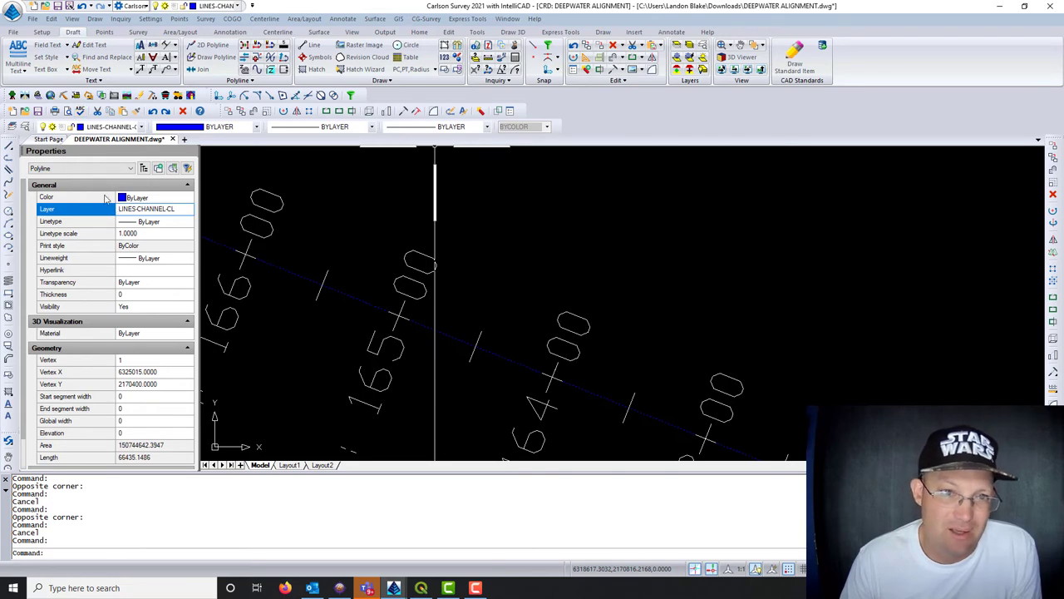
key(Escape)
scroll(551, 292, down, 5)
scroll(739, 293, down, 8)
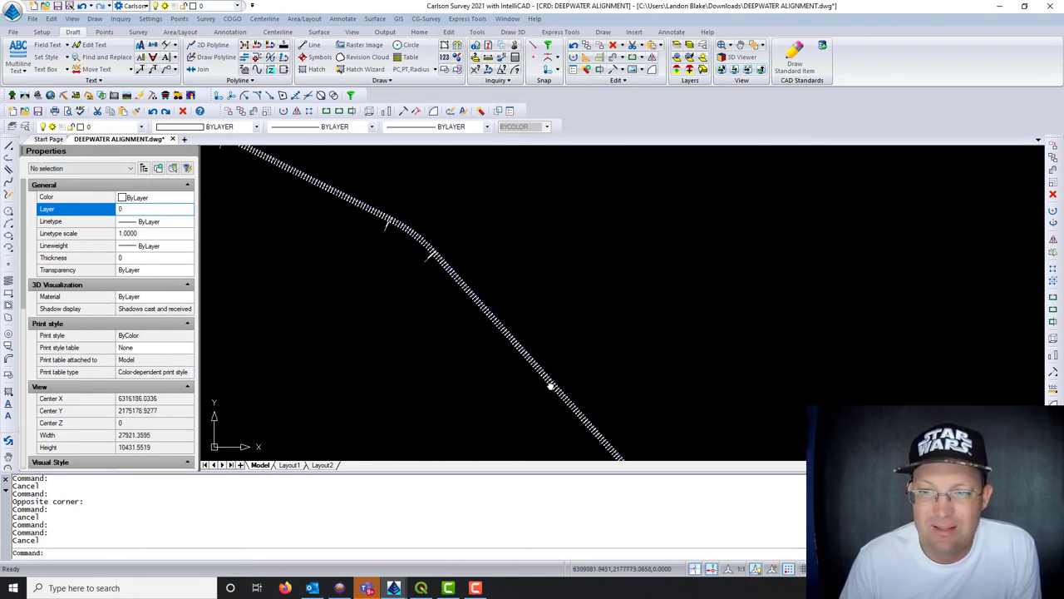
scroll(454, 291, up, 9)
scroll(454, 291, down, 5)
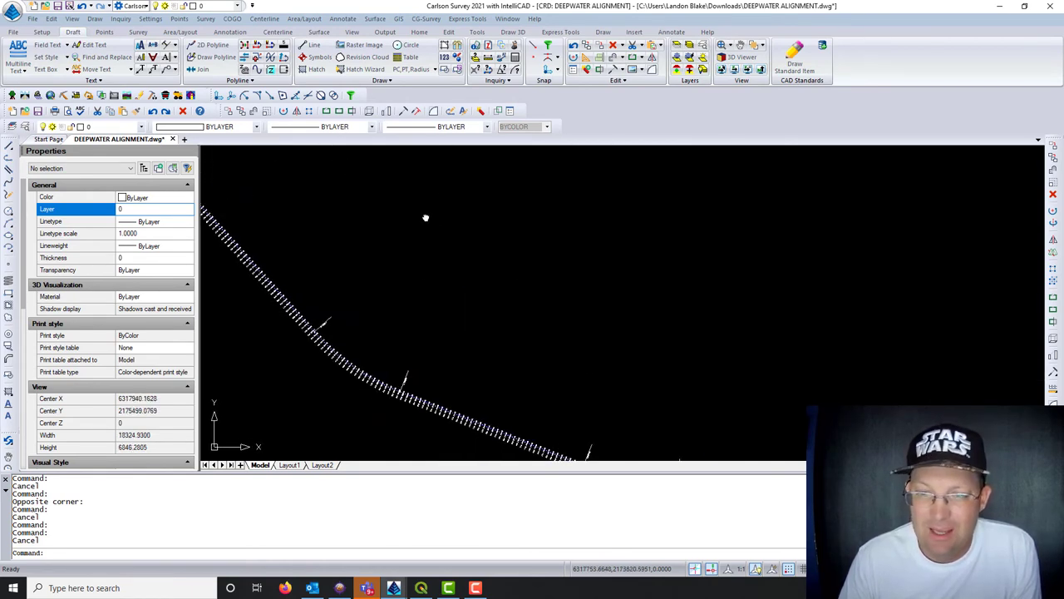
scroll(499, 275, down, 3)
scroll(392, 268, up, 6)
scroll(499, 252, down, 3)
scroll(449, 233, up, 4)
Step: Pan along the alignment to show stations 169+00 to 183+00 and the PC mark
middle_drag(796, 387, 494, 179)
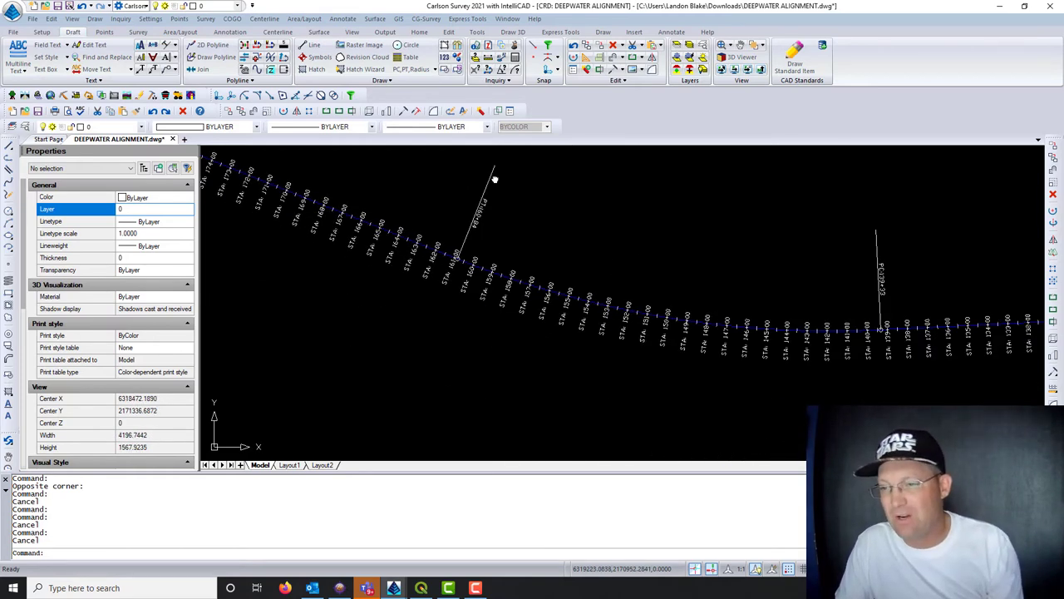
middle_drag(249, 166, 433, 300)
middle_drag(349, 100, 535, 225)
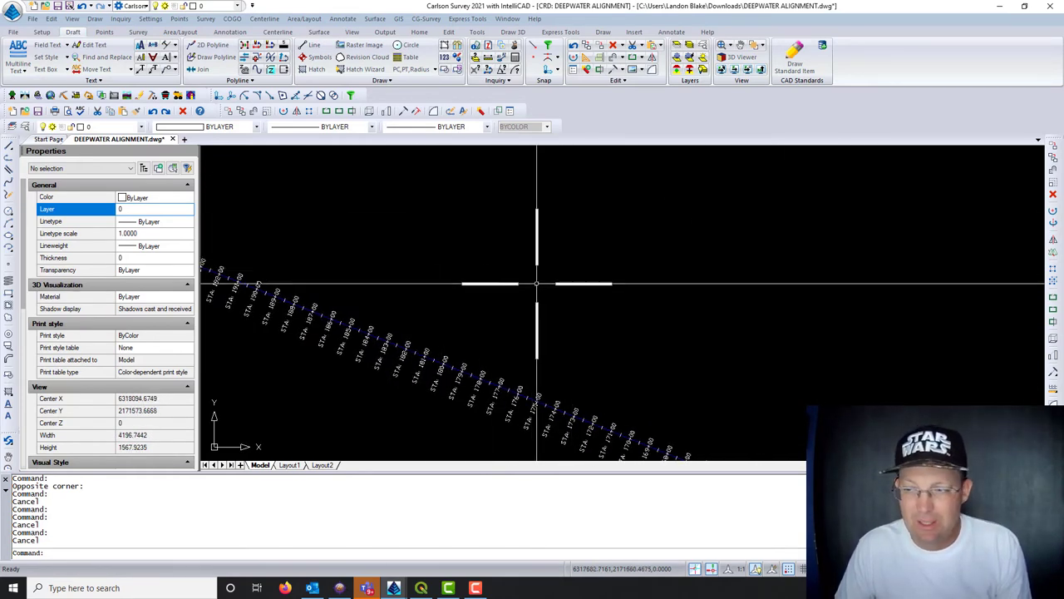
middle_drag(537, 284, 309, 157)
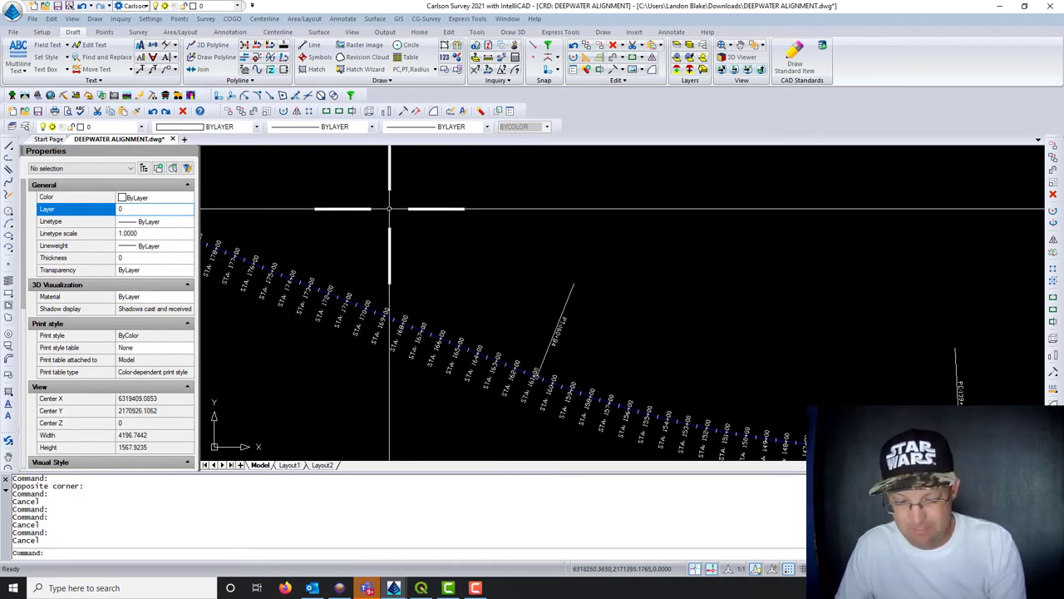
Step: Draw a short diagonal line with L above the STA: labels near station 175+00
text(L)
key(Return)
click(394, 260)
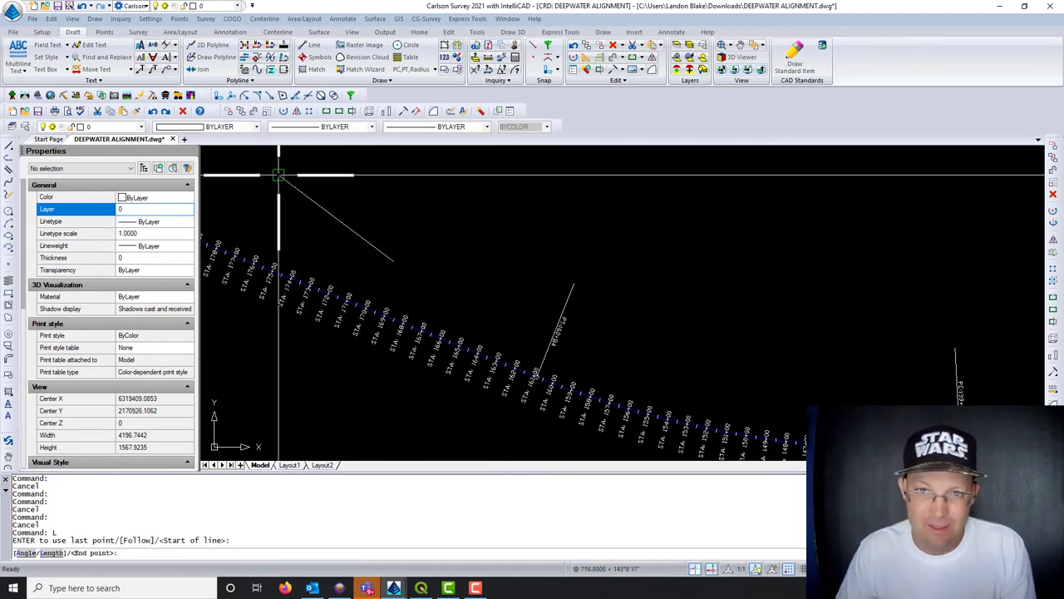
click(264, 180)
key(Escape)
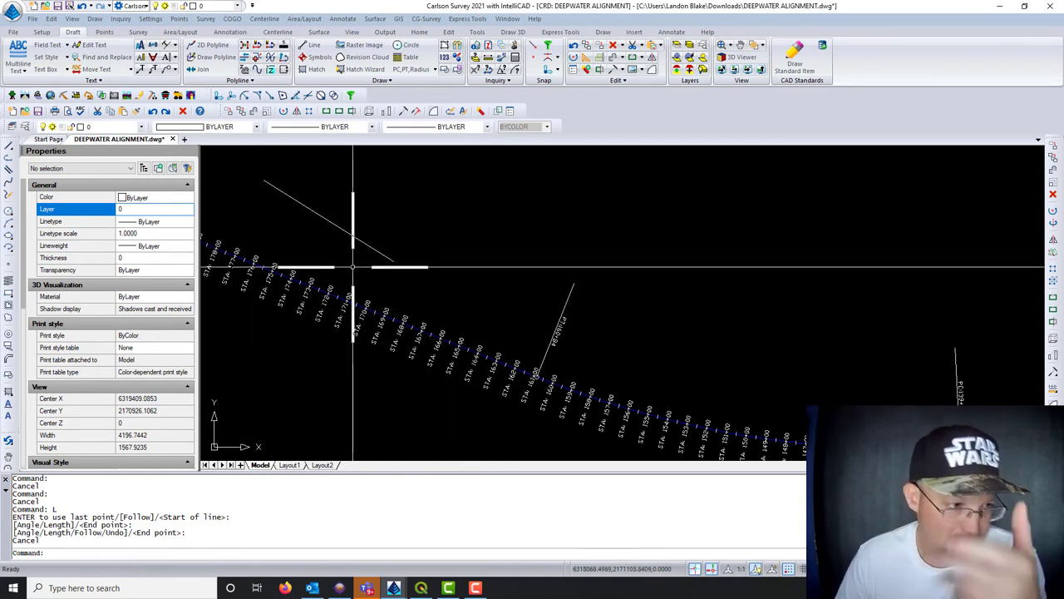
click(264, 18)
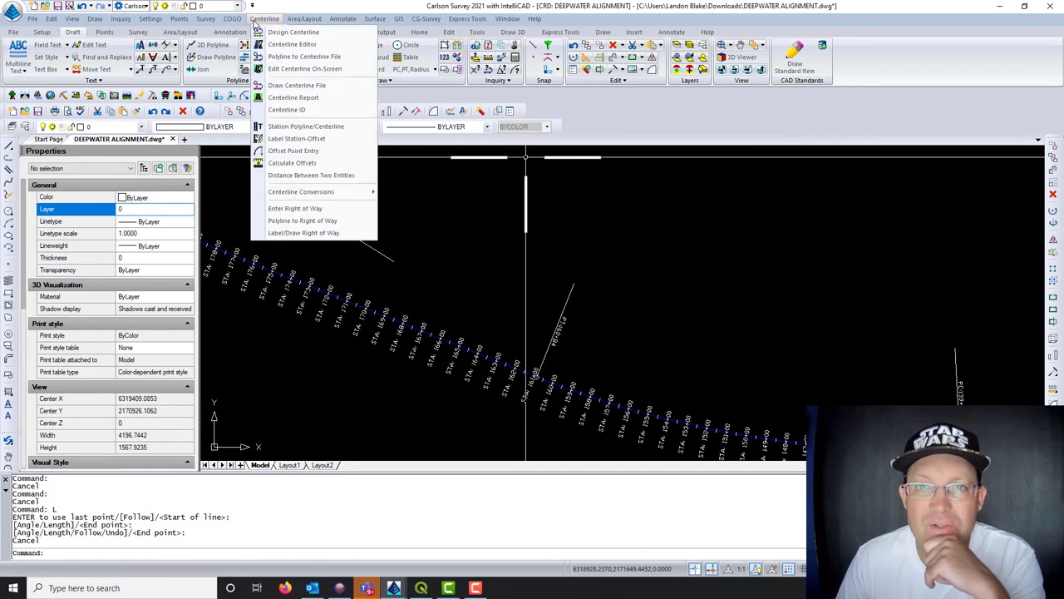
Step: Start Label Station-Offset with brackets None and the text layer SURVEY-TEXT-STATIONING
click(320, 140)
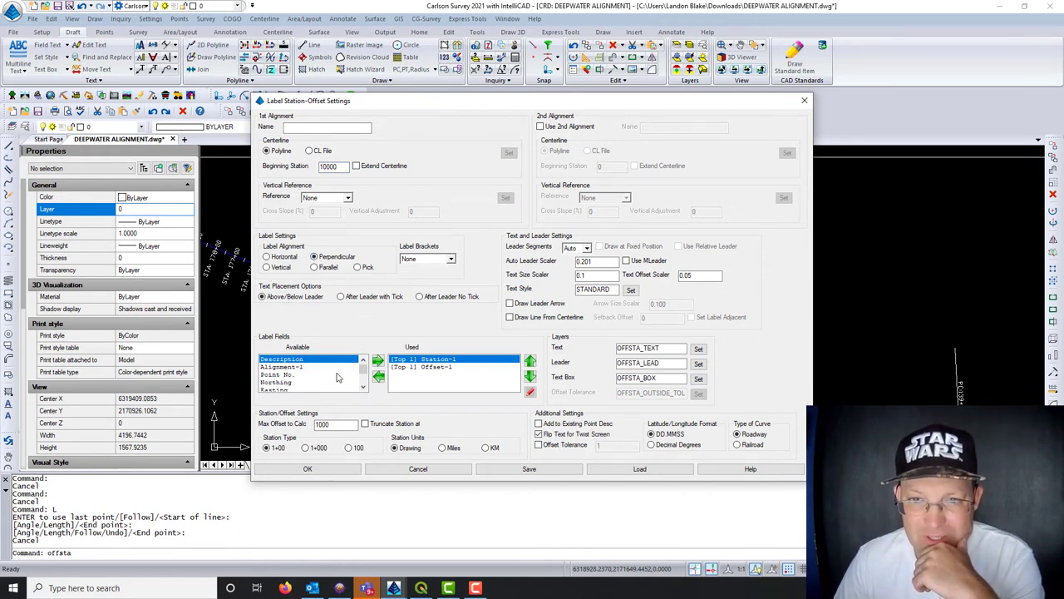
click(449, 260)
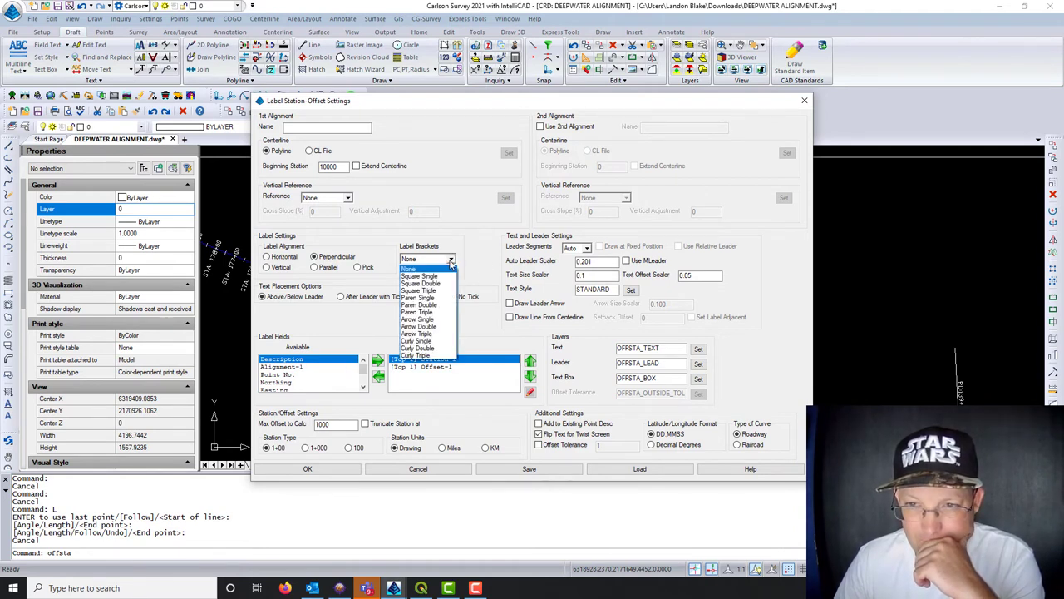
click(450, 260)
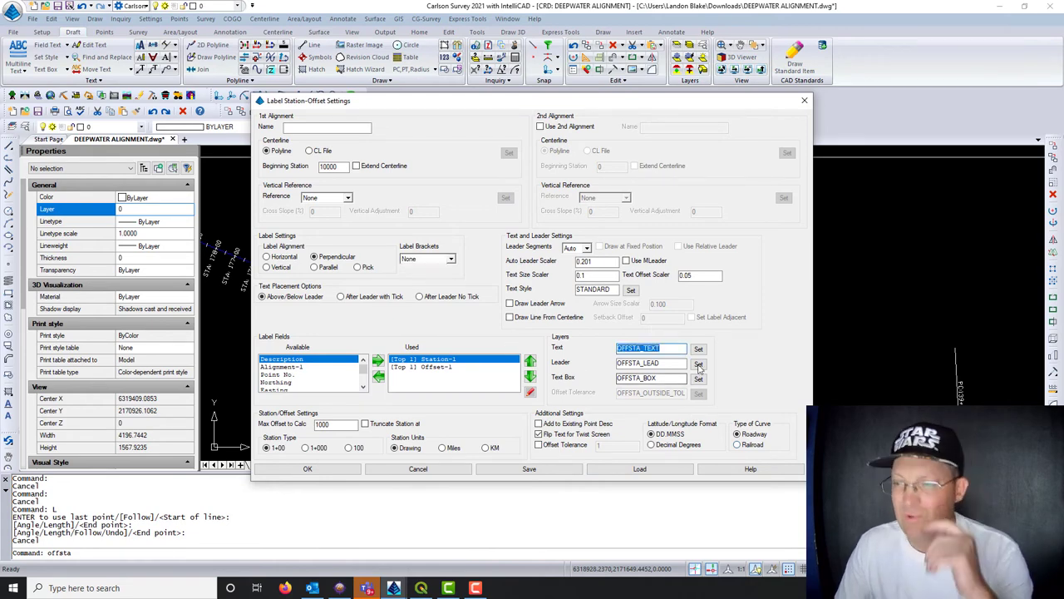
click(699, 349)
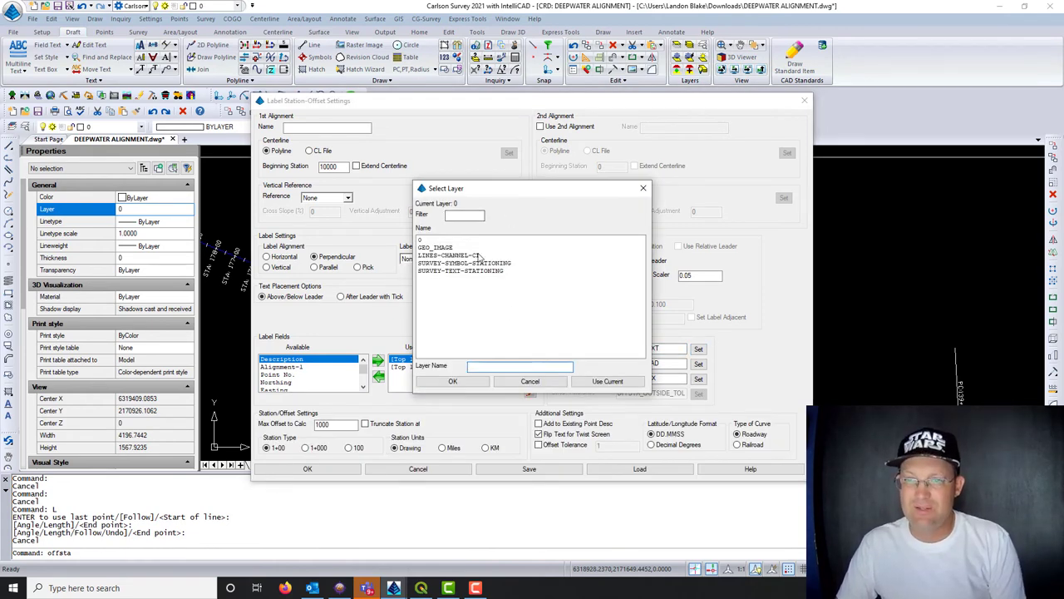
click(473, 271)
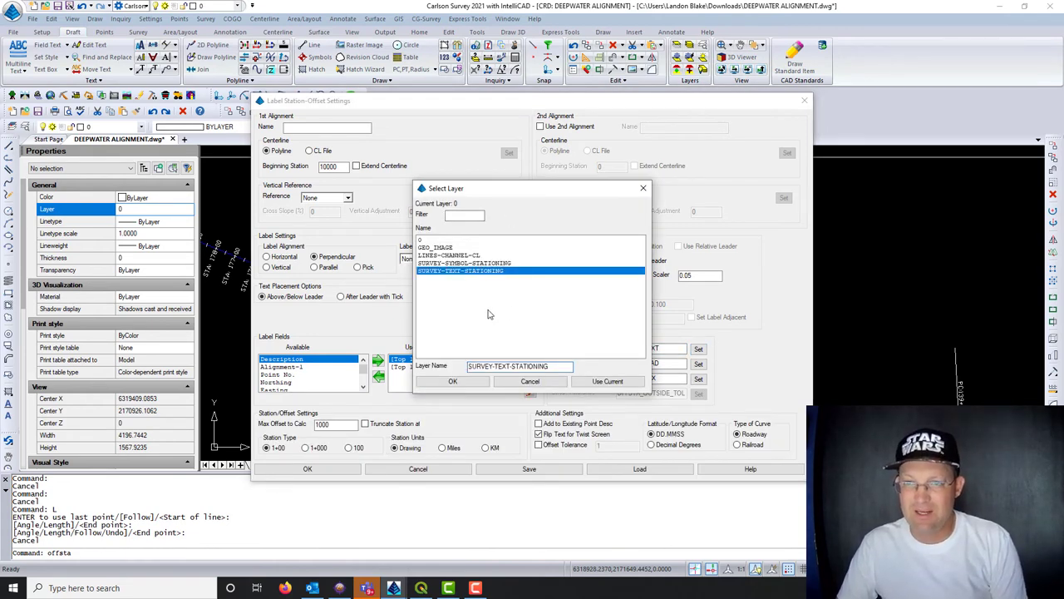
click(464, 382)
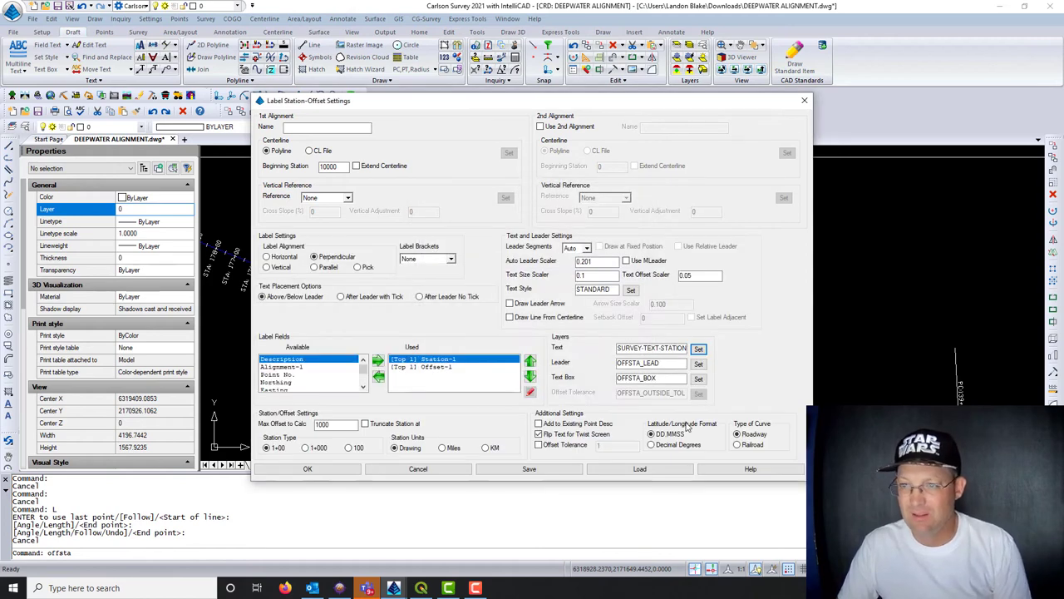
Step: Put the leader and text box on SURVEY-TEXT-STATIONING too and accept the settings
click(699, 364)
click(472, 271)
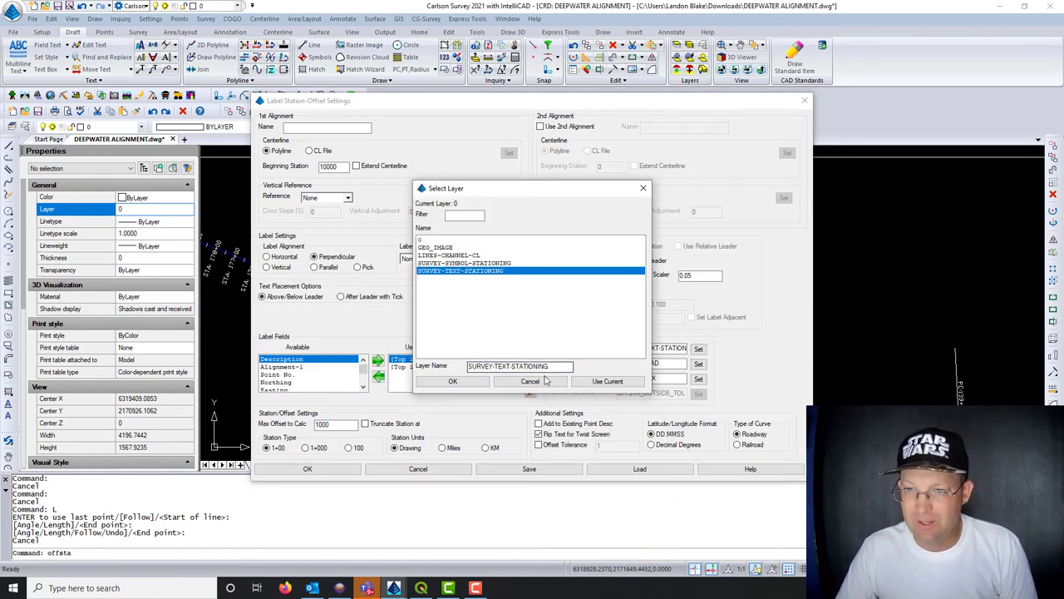
click(452, 380)
click(698, 379)
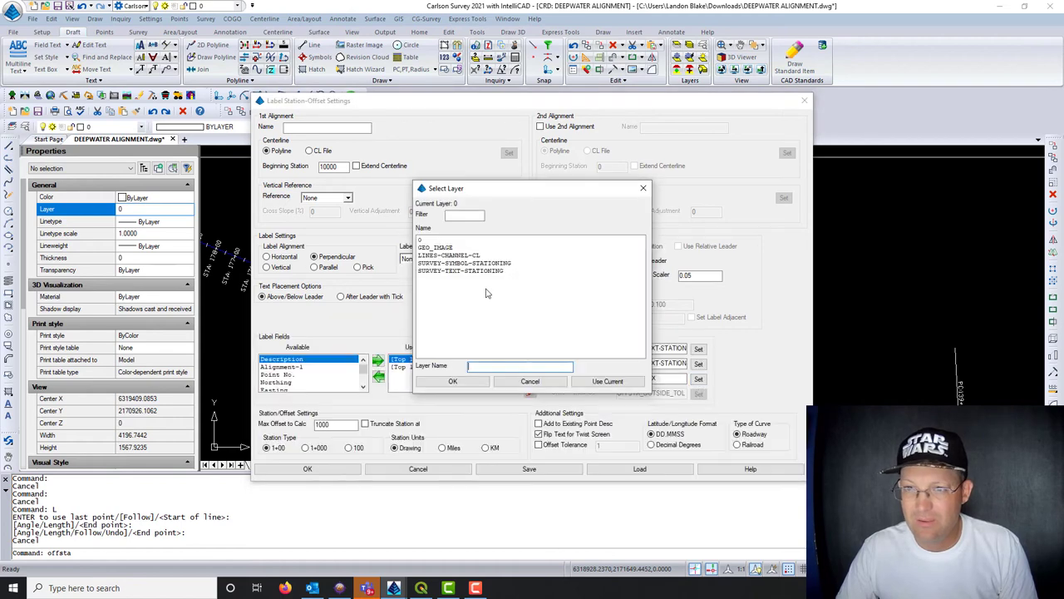
click(486, 272)
click(452, 381)
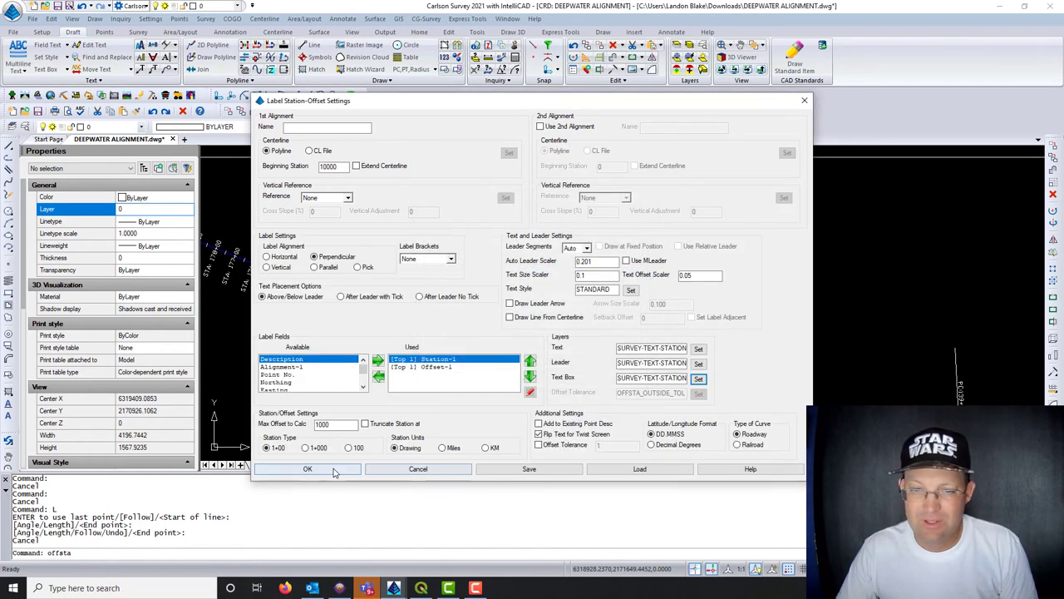
click(331, 472)
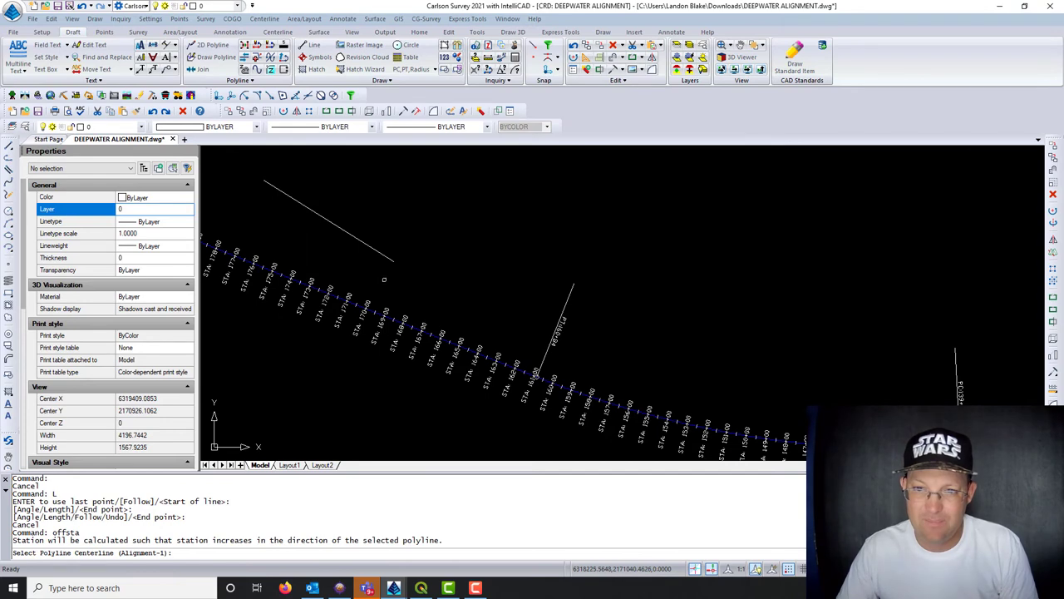
Step: Pick the alignment and label two points: 169+55.23 R268.05 and 177+06.89 R403.29
scroll(360, 296, up, 5)
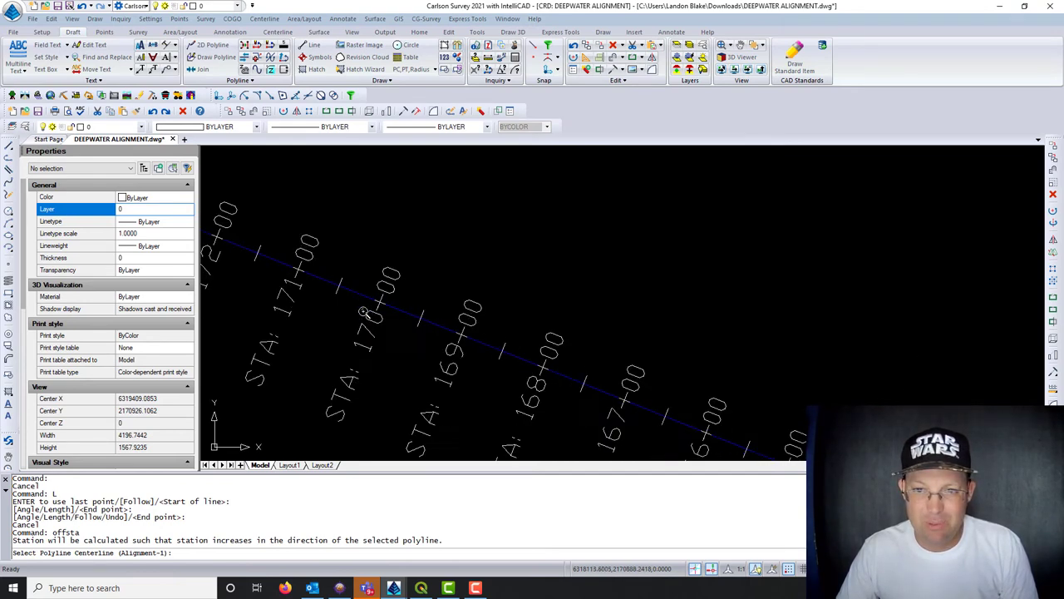
click(360, 291)
scroll(416, 316, down, 5)
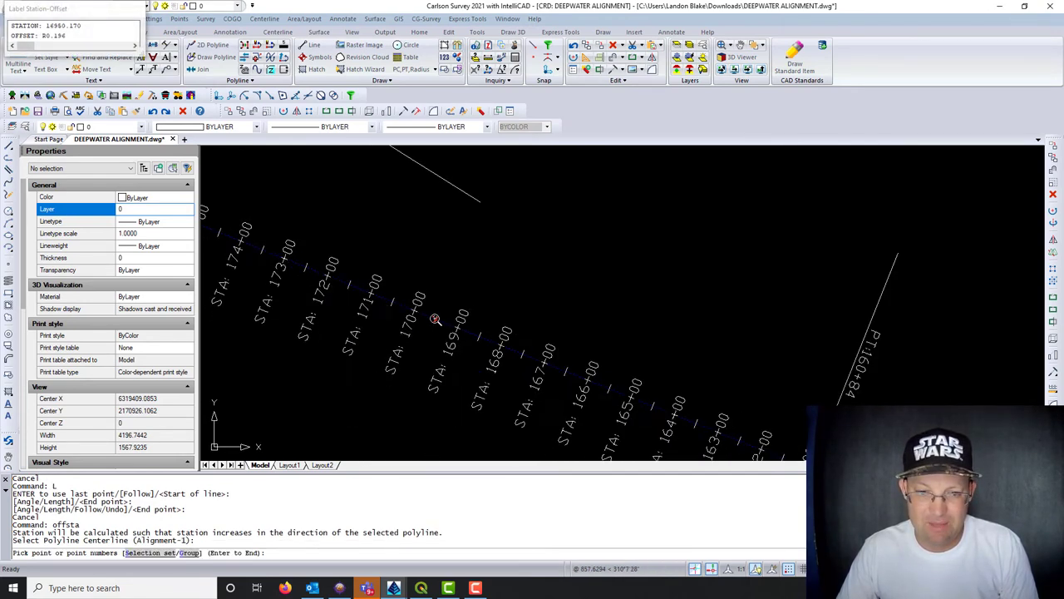
click(475, 223)
mouse_move(328, 191)
middle_down()
mouse_move(481, 316)
mouse_move(563, 325)
mouse_move(502, 269)
middle_up()
click(374, 205)
key(Escape)
Step: Stretch the 169+55.23 label's leader end to a new spot, then undo it
scroll(501, 269, up, 4)
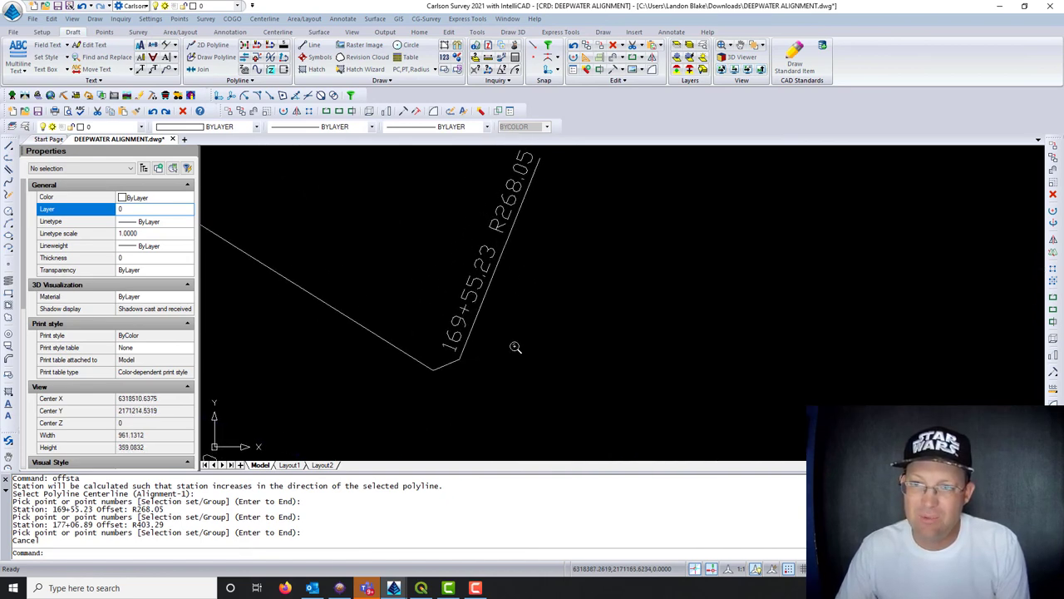
click(497, 301)
click(537, 193)
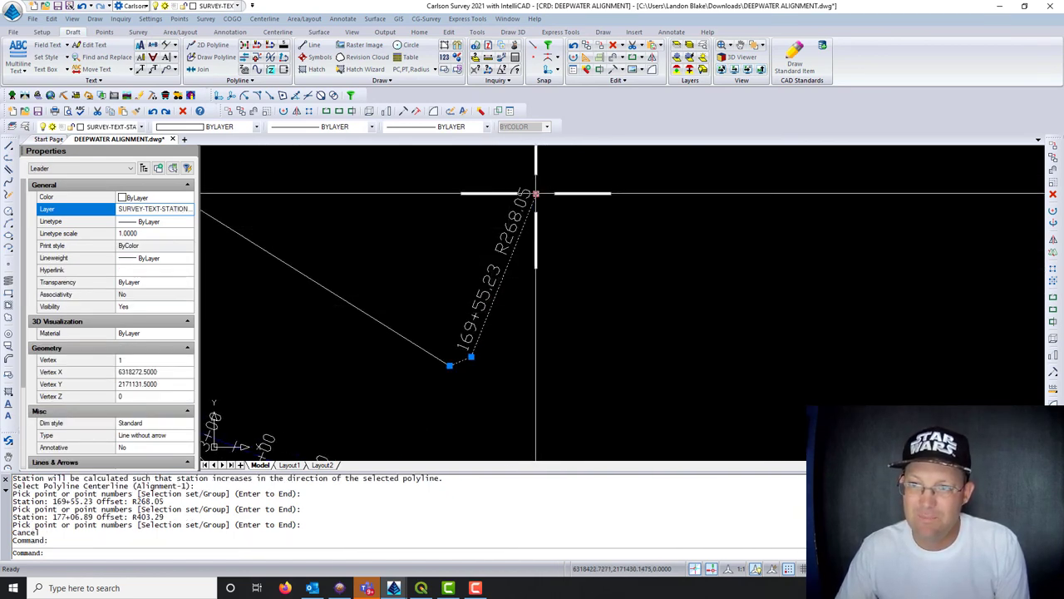
click(639, 232)
text(u)
key(Return)
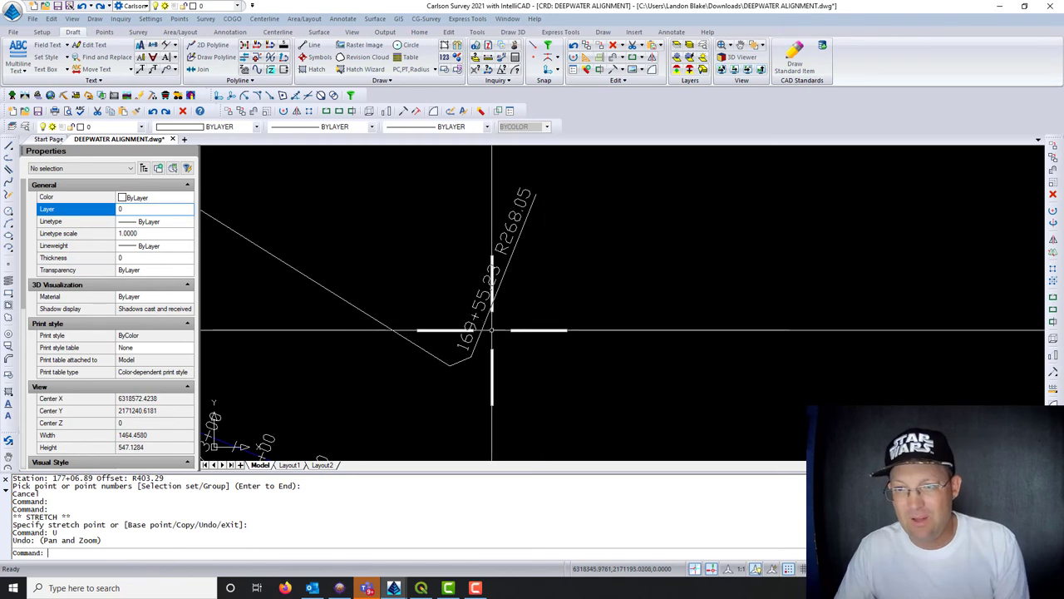
Step: Window-select the station label text and alignment repeatedly to inspect the new label objects
click(463, 352)
key(Escape)
click(475, 280)
click(474, 333)
key(Escape)
click(478, 318)
scroll(454, 274, up, 2)
click(458, 319)
key(Escape)
click(460, 298)
click(442, 335)
key(Escape)
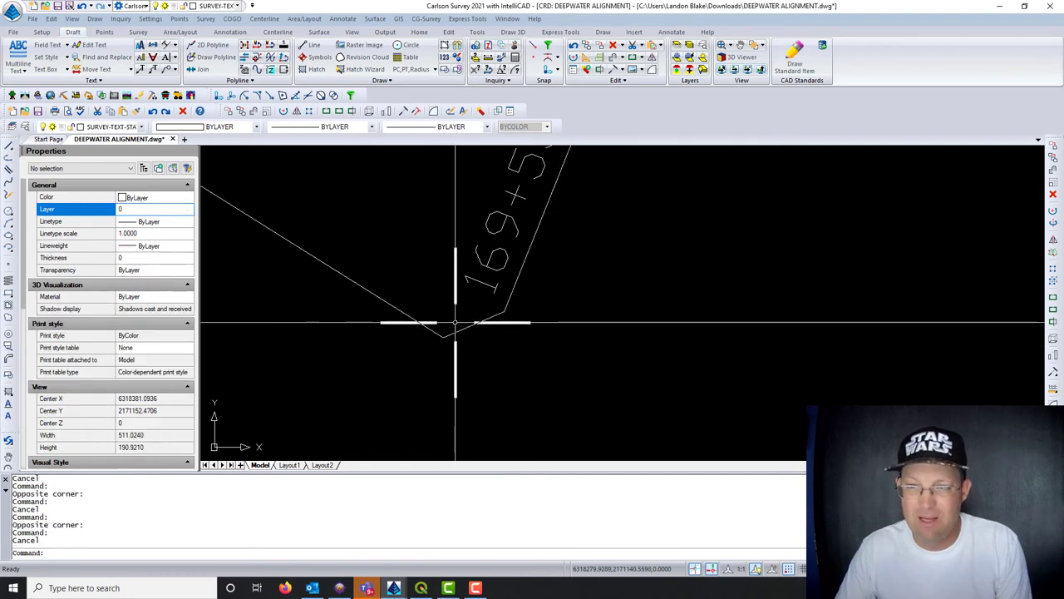
click(474, 323)
click(474, 333)
click(487, 356)
click(469, 308)
key(Escape)
scroll(478, 282, down, 5)
scroll(479, 283, down, 6)
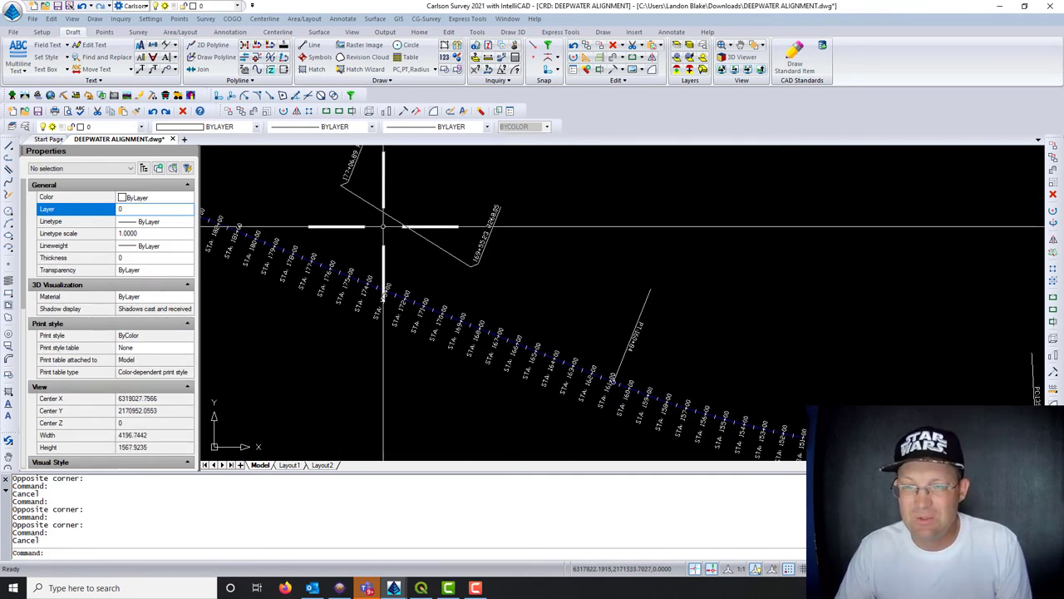
click(452, 290)
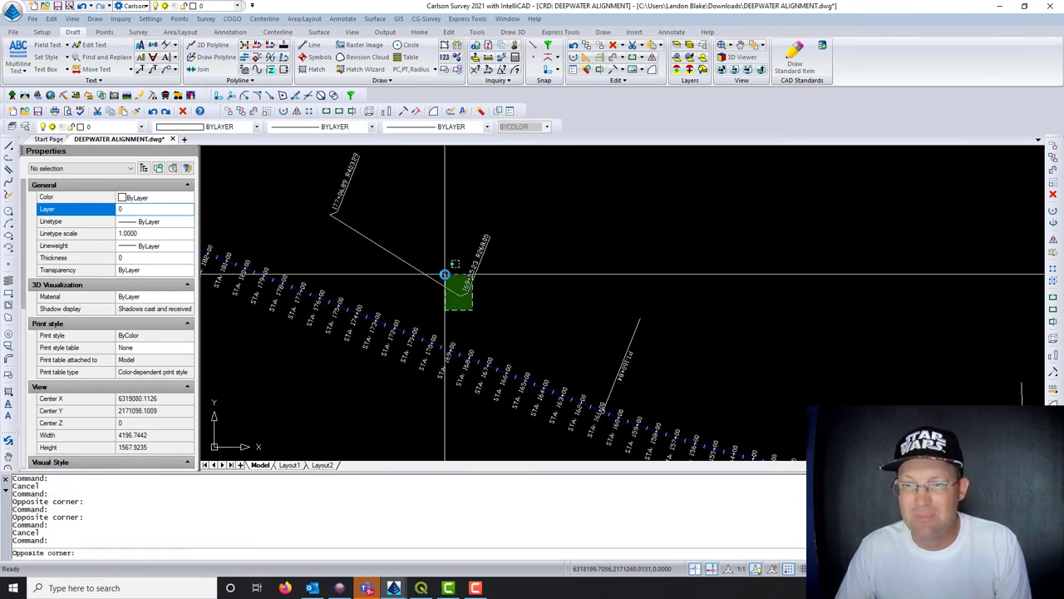